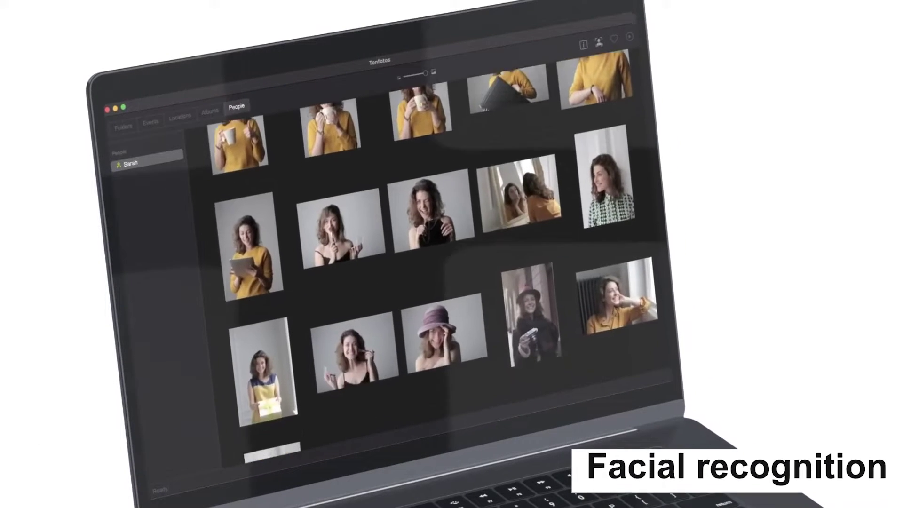
# Step: Select the four photos of the woman in a car and add them to a new album named "In car"
pyautogui.click(343, 287)
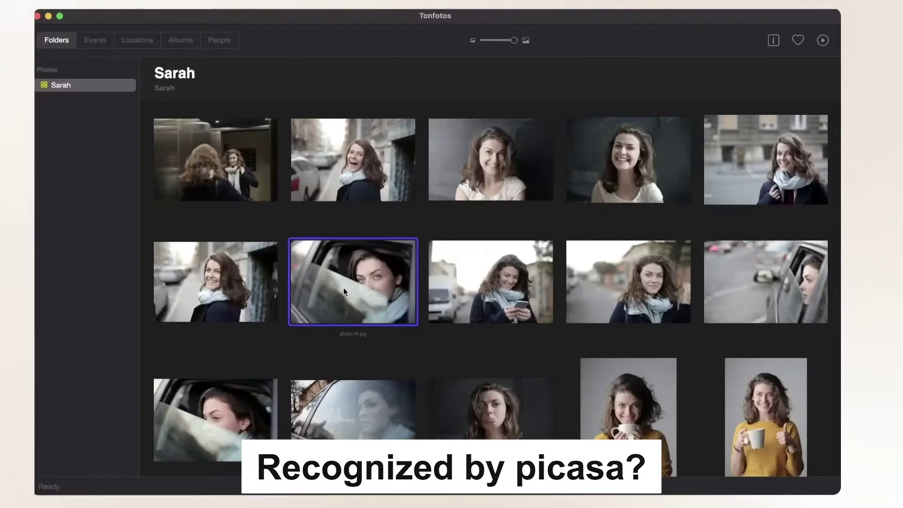
pyautogui.keyDown('super'); pyautogui.click(233, 410); pyautogui.keyUp('super')
pyautogui.keyDown('super'); pyautogui.click(338, 407); pyautogui.keyUp('super')
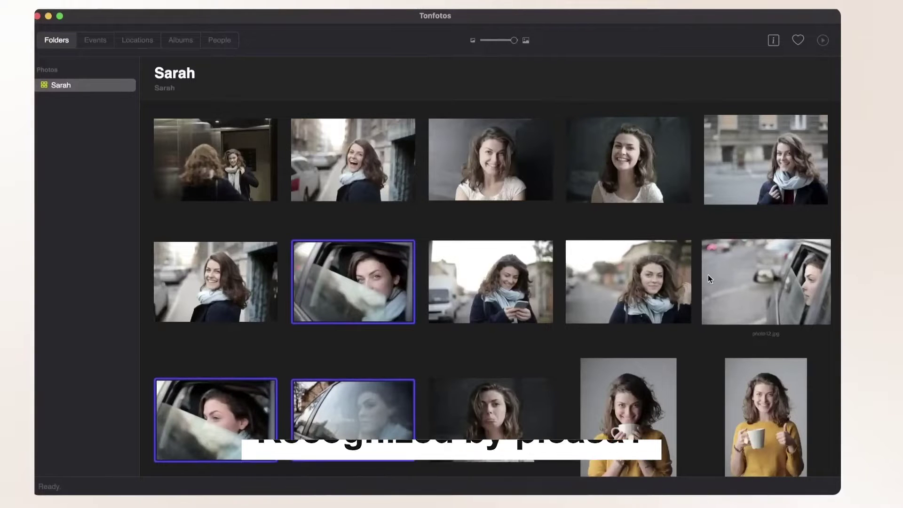
pyautogui.keyDown('super'); pyautogui.click(710, 276); pyautogui.keyUp('super')
pyautogui.rightClick(710, 274)
pyautogui.moveTo(719, 294)
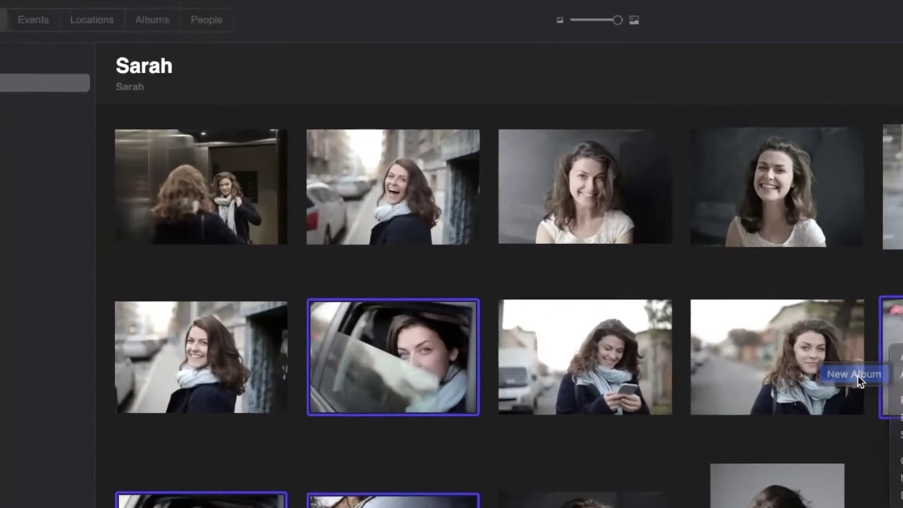
pyautogui.click(725, 309)
pyautogui.write('In car')
pyautogui.press('Return')
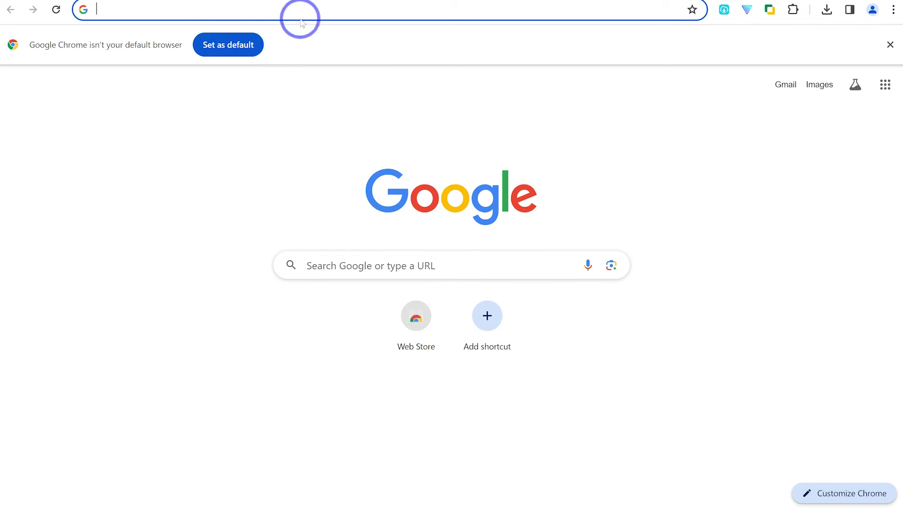
# Step: Go to google.com in the Chrome browser and search for "tonfotos"
pyautogui.click(299, 8)
pyautogui.write('goo')
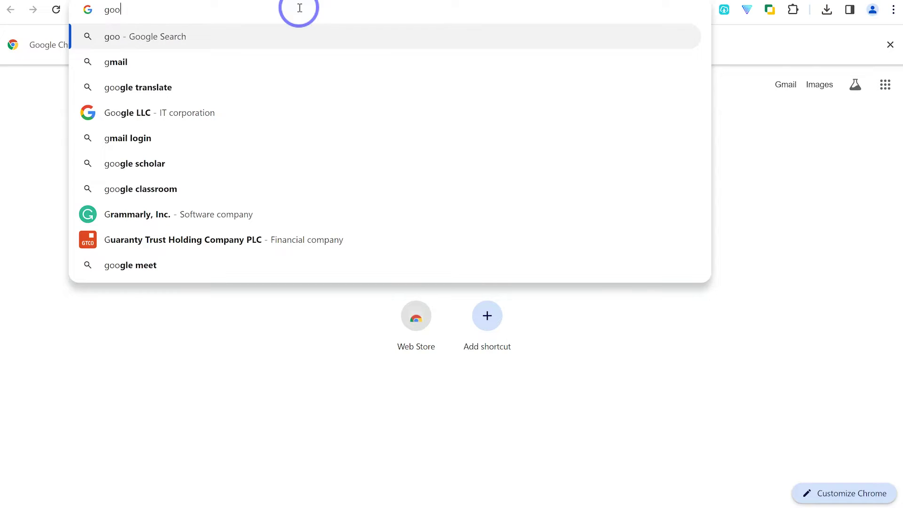
pyautogui.write('gle.com')
pyautogui.press('Return')
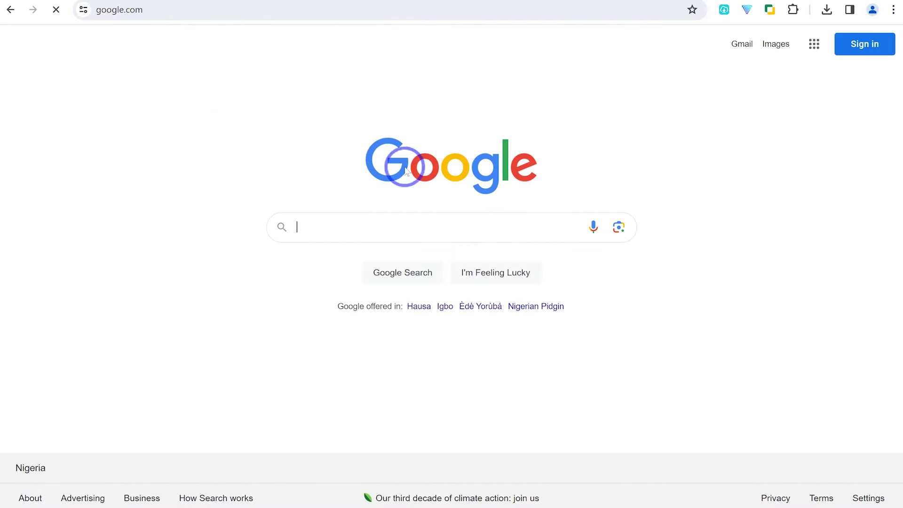
pyautogui.click(412, 229)
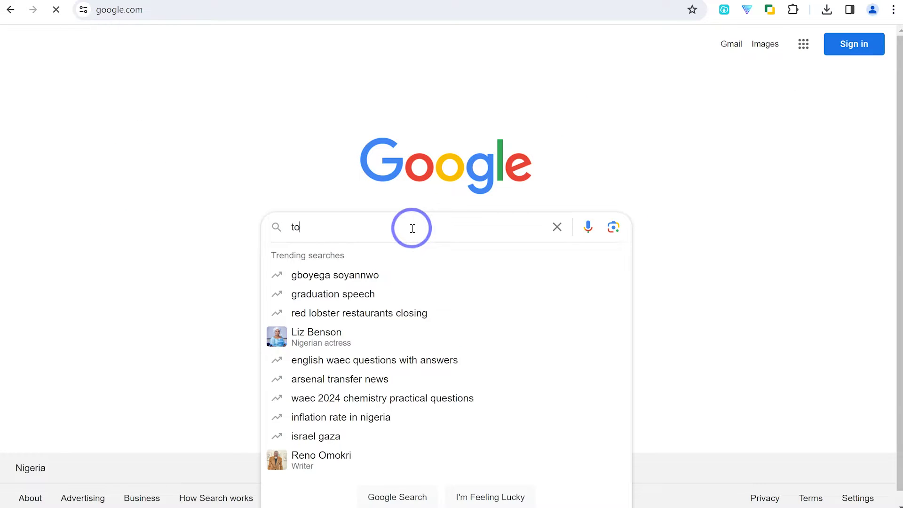
pyautogui.write('tonfotos')
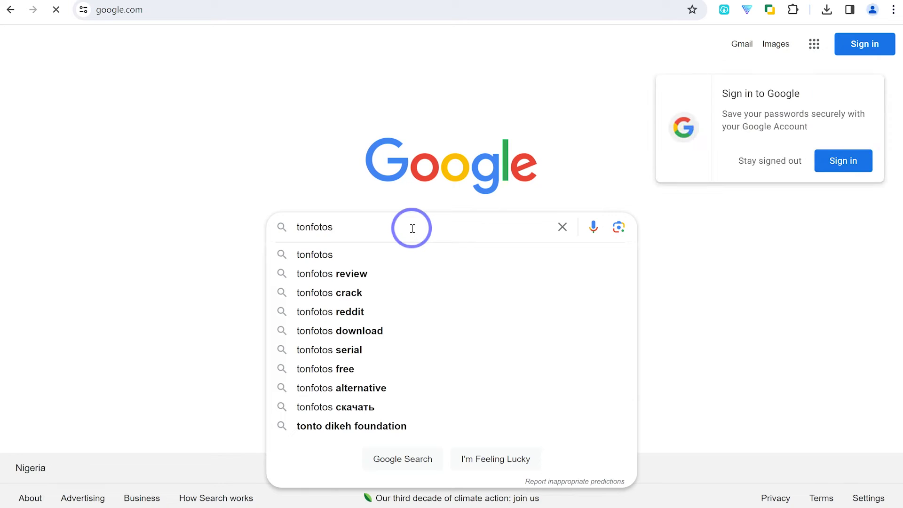
pyautogui.press('Return')
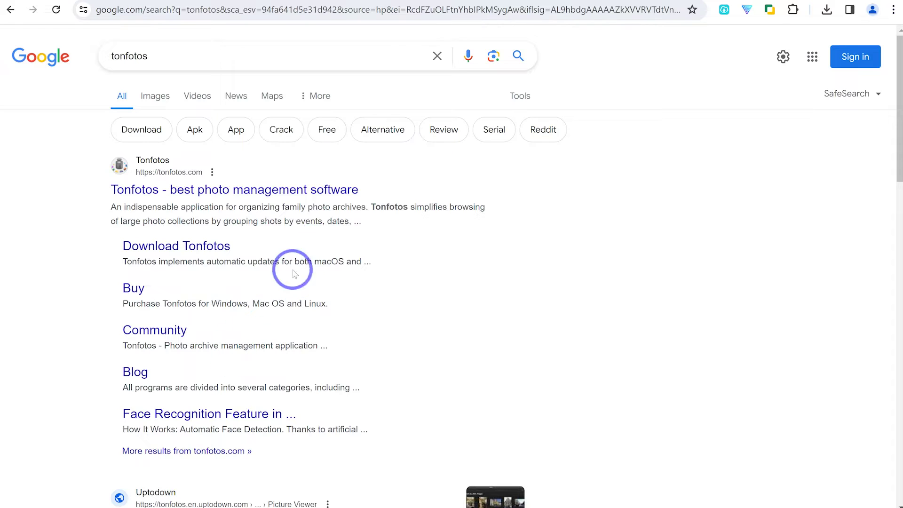
# Step: Open the official Tonfotos website and download the x64 installer for Windows 8, 10, 11
pyautogui.click(236, 190)
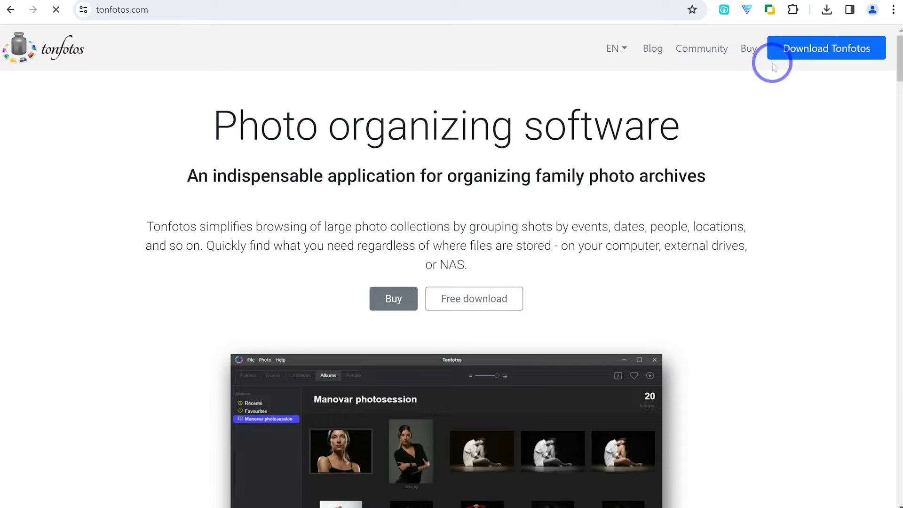
pyautogui.click(490, 307)
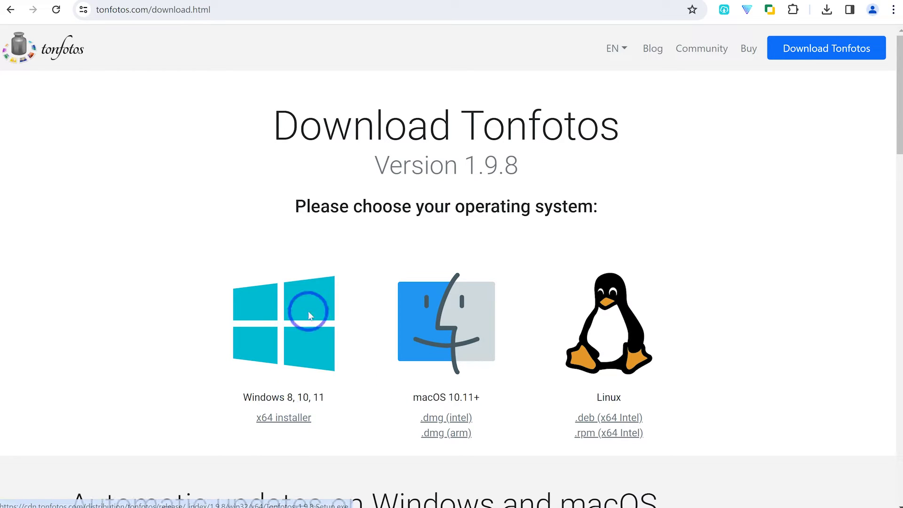
pyautogui.click(287, 421)
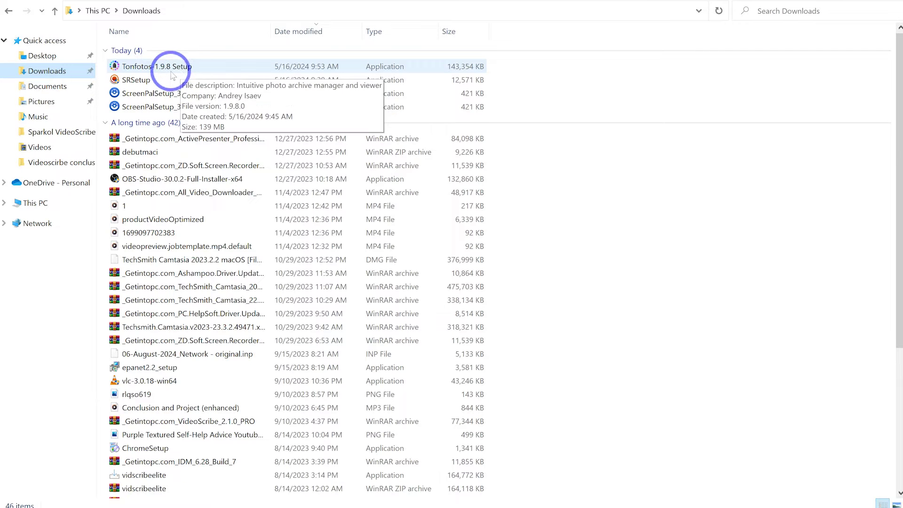
# Step: Run Tonfotos-1.9.8 Setup and continue with the free version, accepting the license terms, automatic updates and anonymous usage statistics
pyautogui.doubleClick(183, 67)
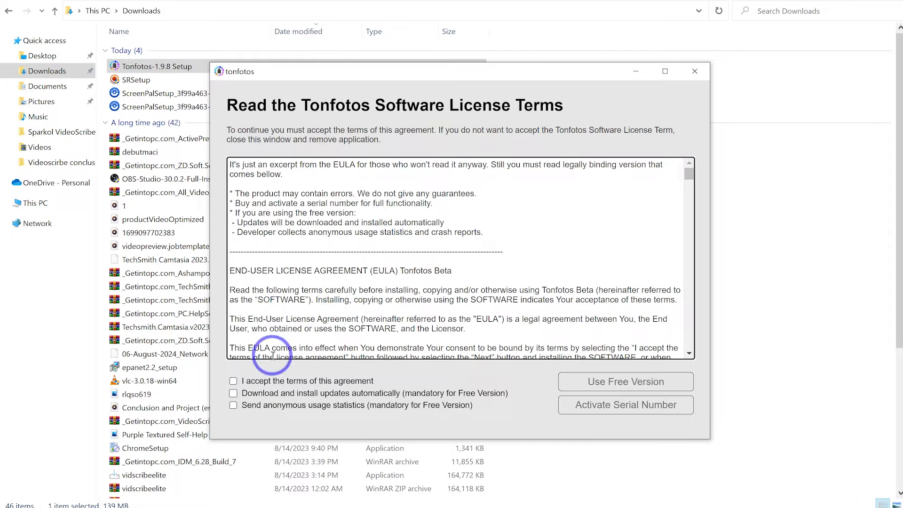
pyautogui.click(234, 381)
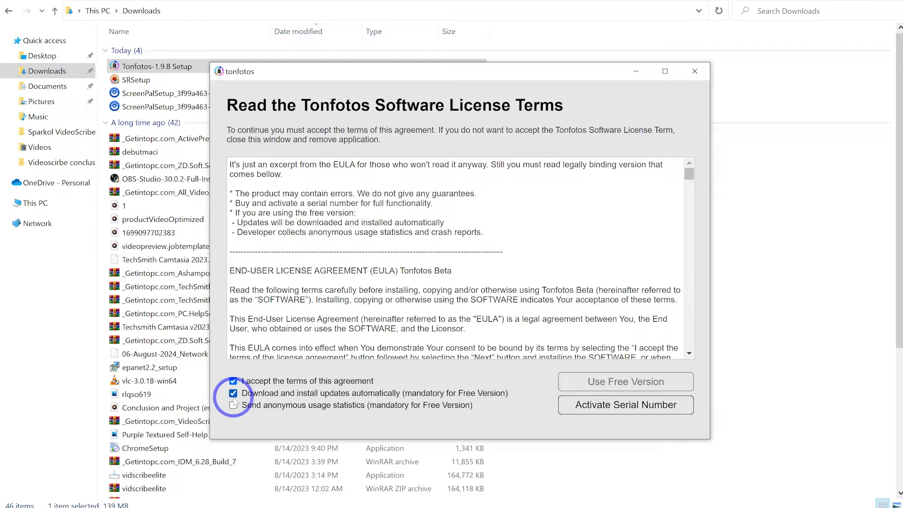
pyautogui.click(233, 406)
pyautogui.click(650, 380)
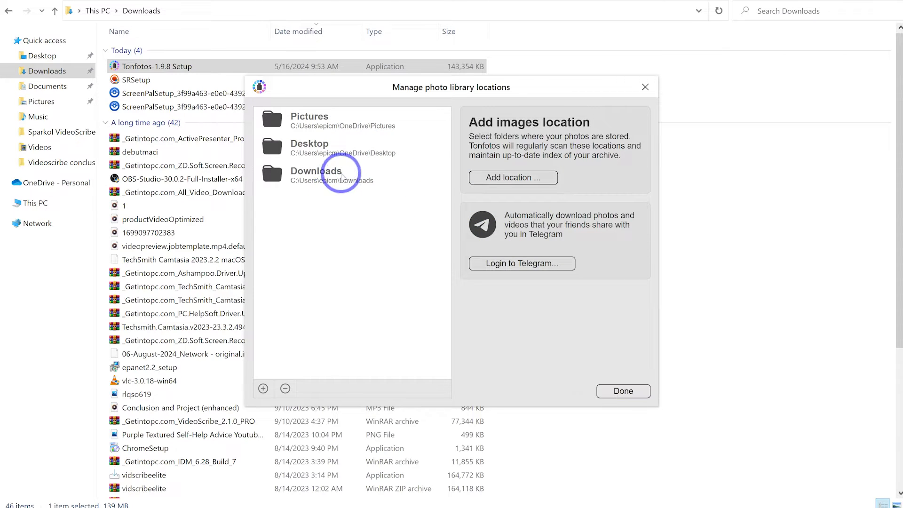
# Step: Remove the Downloads folder from the photo library locations and choose the Light UI theme
pyautogui.click(342, 186)
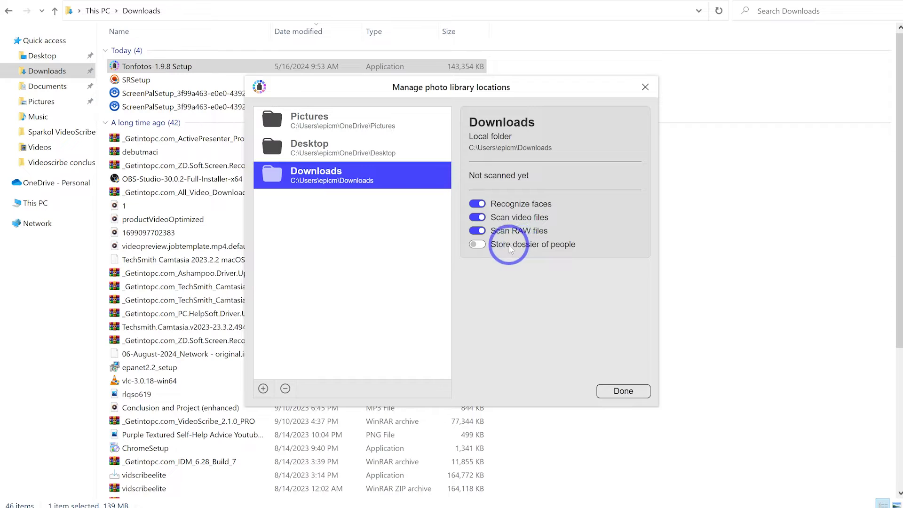
pyautogui.click(285, 389)
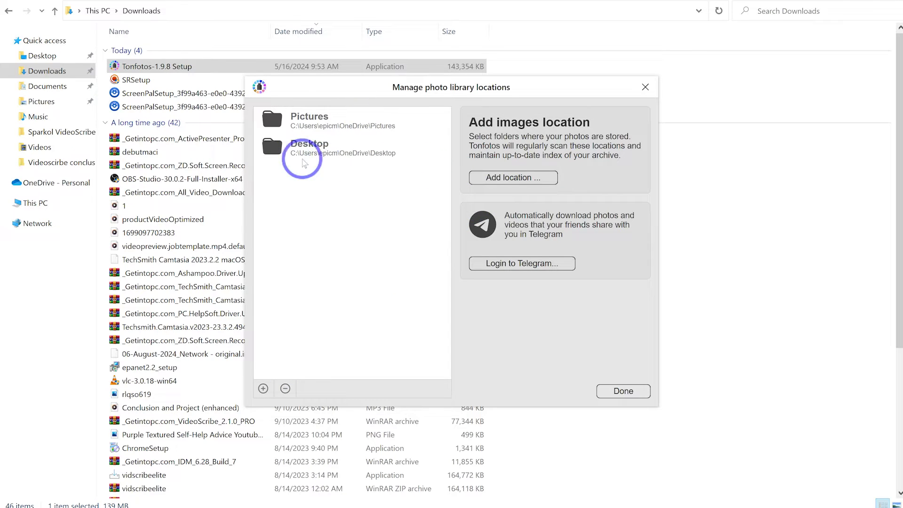
pyautogui.click(616, 392)
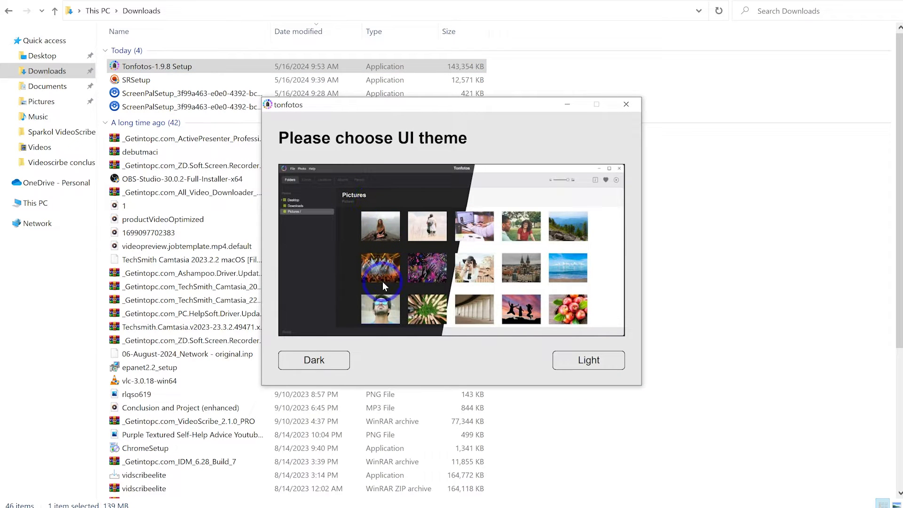
pyautogui.click(586, 367)
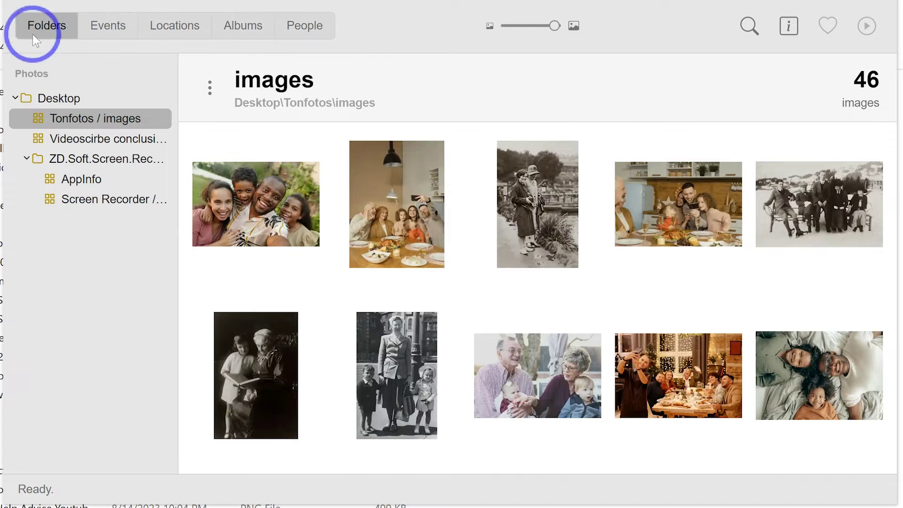
# Step: Browse the photos grouped by events and view the map of photo locations
pyautogui.click(101, 24)
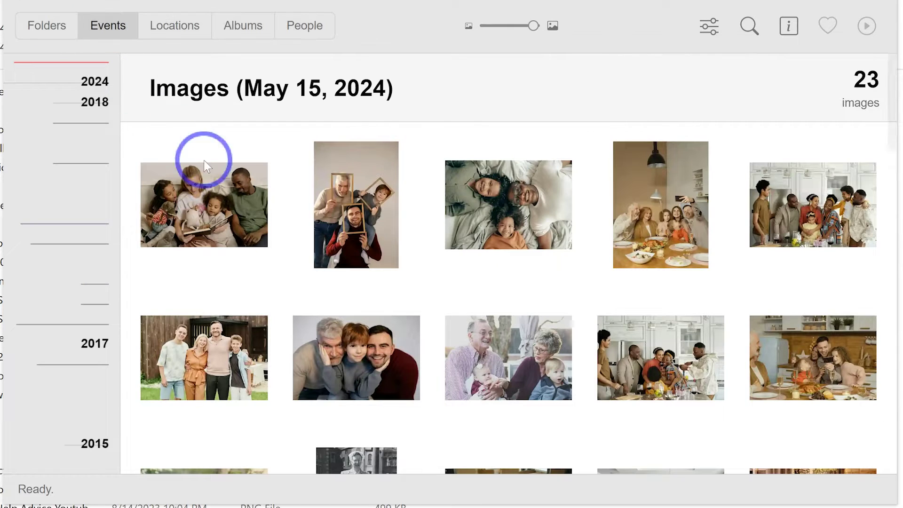
pyautogui.scroll(-15, 329, 261)
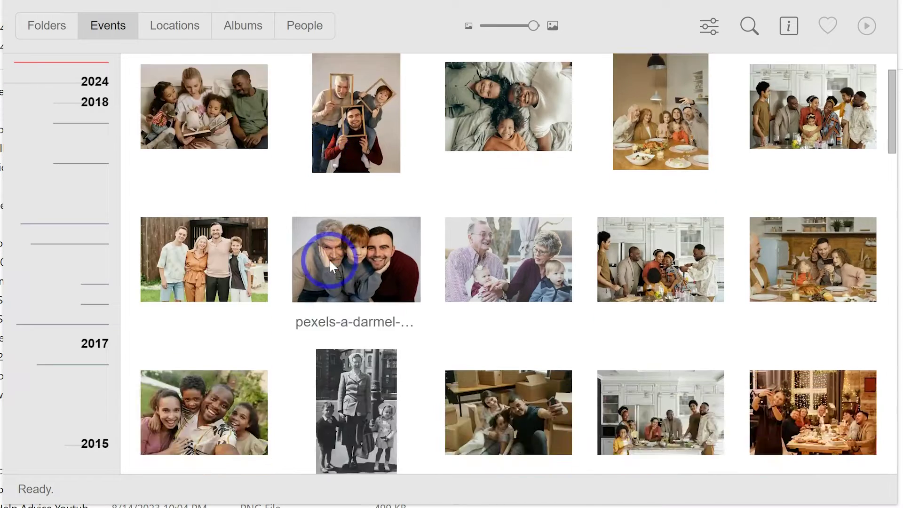
pyautogui.scroll(14, 306, 278)
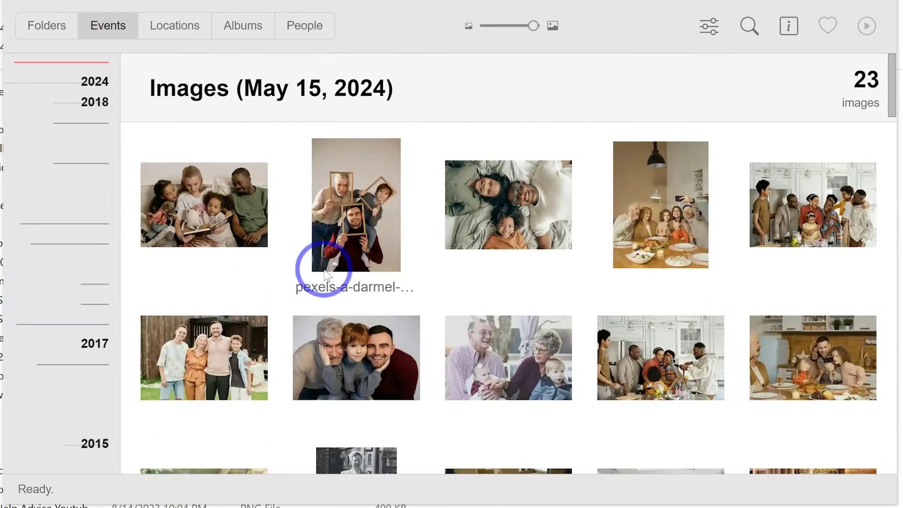
pyautogui.click(178, 23)
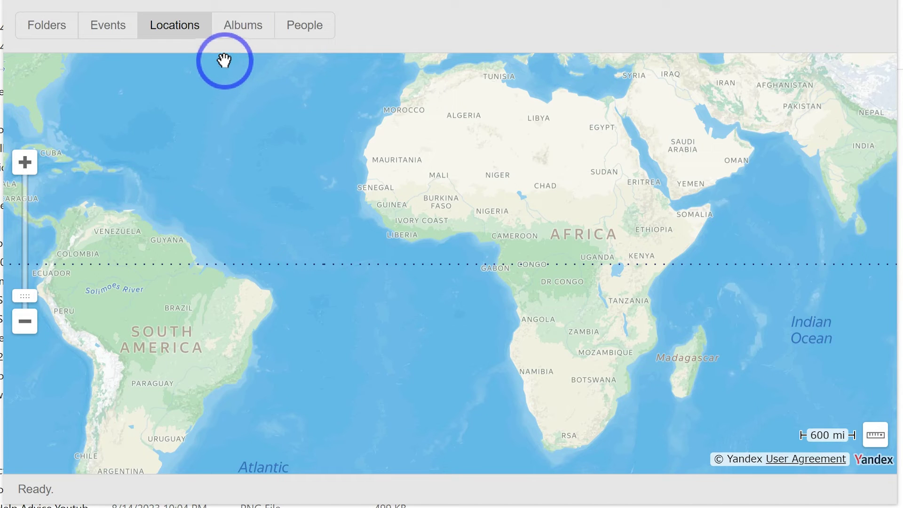
# Step: Look through the images in the Recents album and view the People section
pyautogui.click(244, 34)
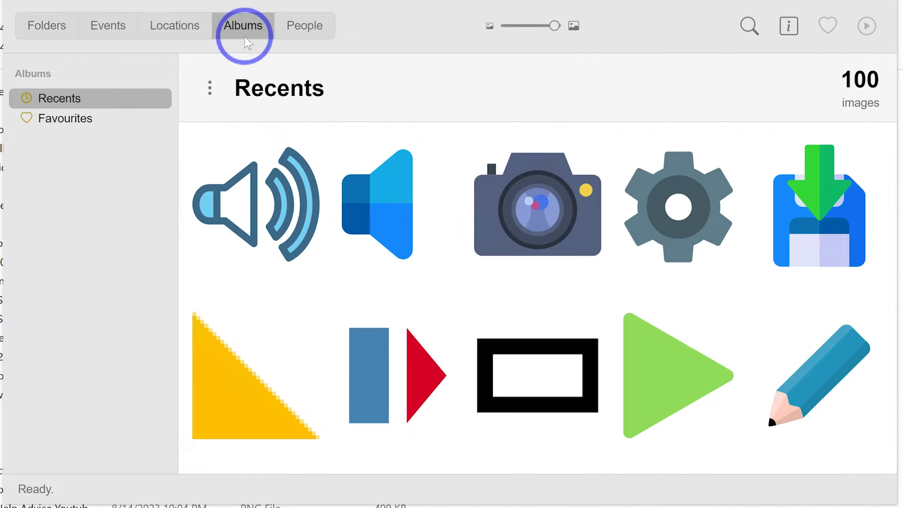
pyautogui.scroll(-10, 310, 254)
pyautogui.scroll(5, 310, 253)
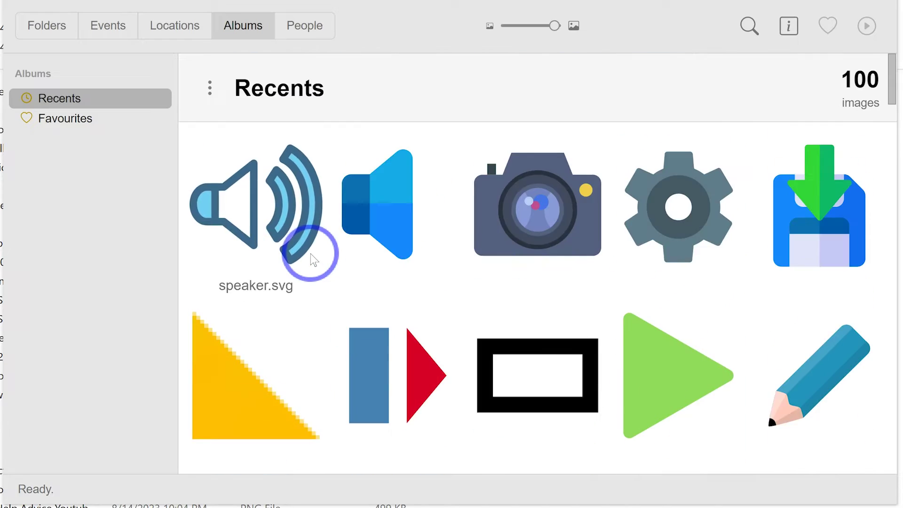
pyautogui.scroll(-15, 311, 253)
pyautogui.scroll(-5, 311, 253)
pyautogui.scroll(5, 311, 253)
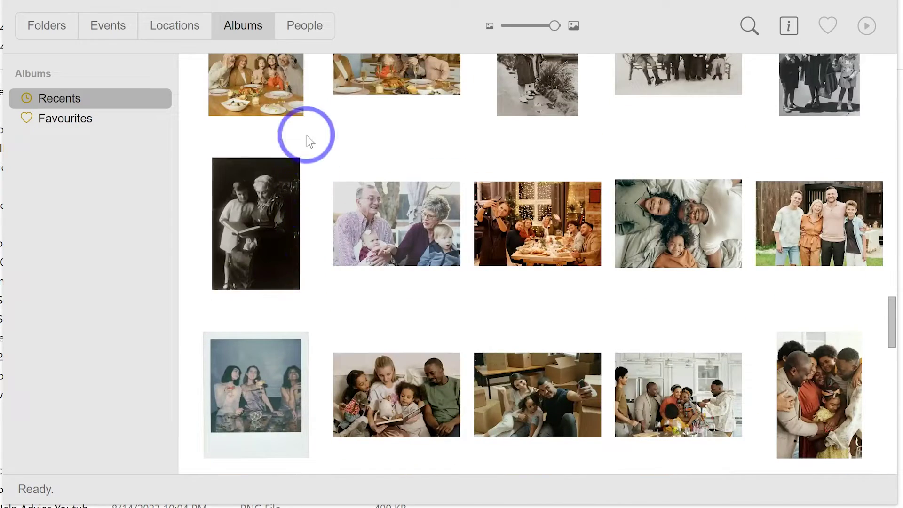
pyautogui.click(301, 33)
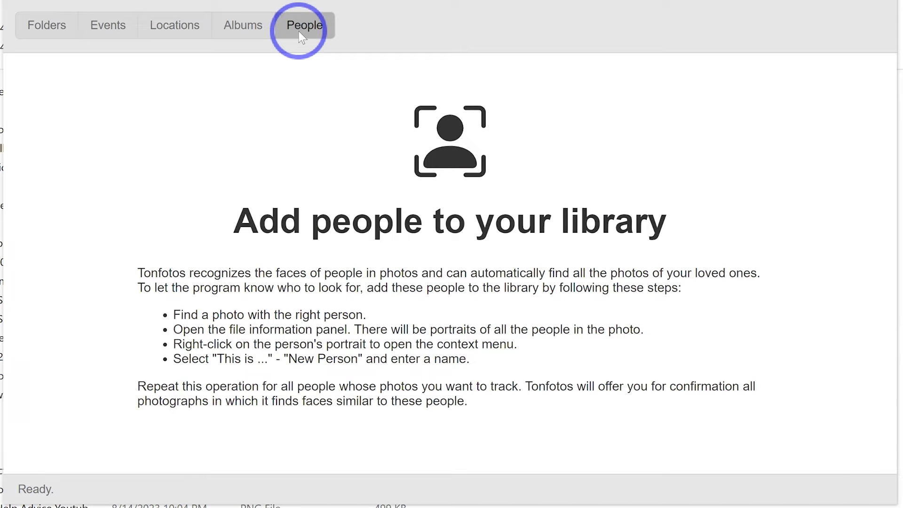
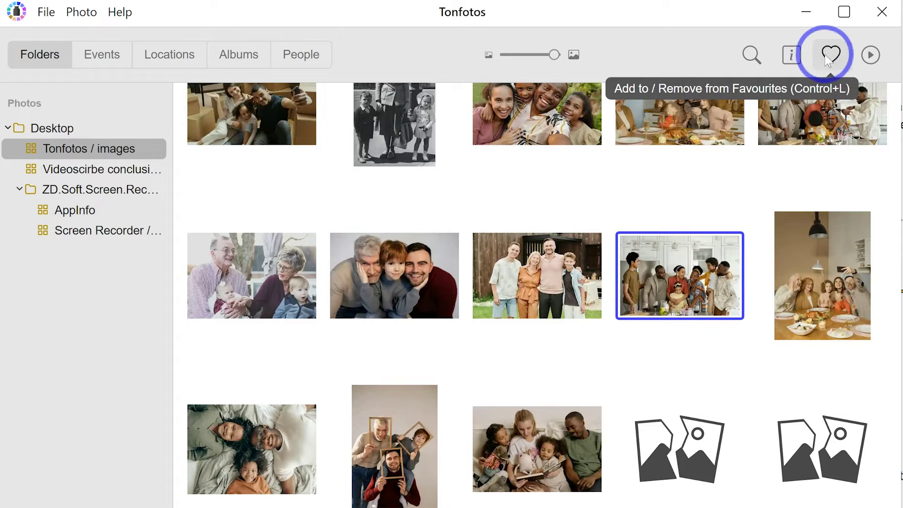
# Step: Play a slideshow starting from the selected kitchen group photo and return to the folder's thumbnails
pyautogui.click(871, 54)
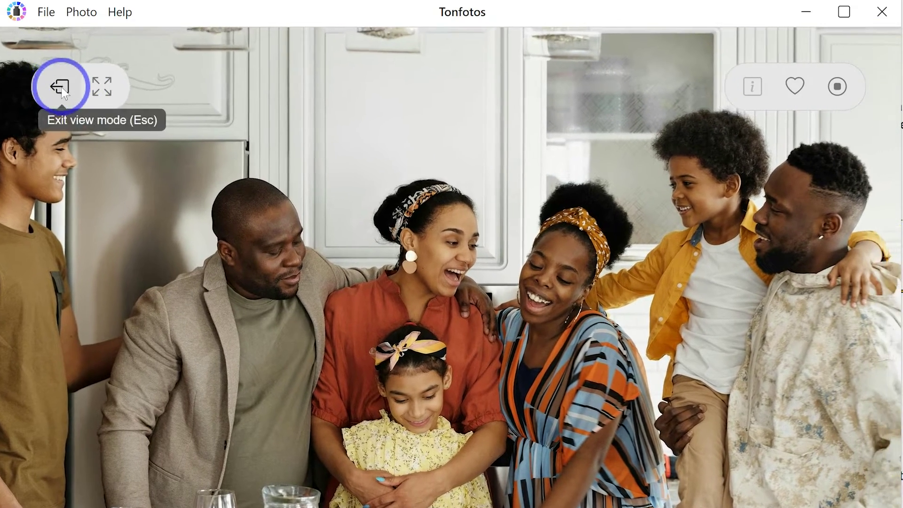
pyautogui.click(61, 87)
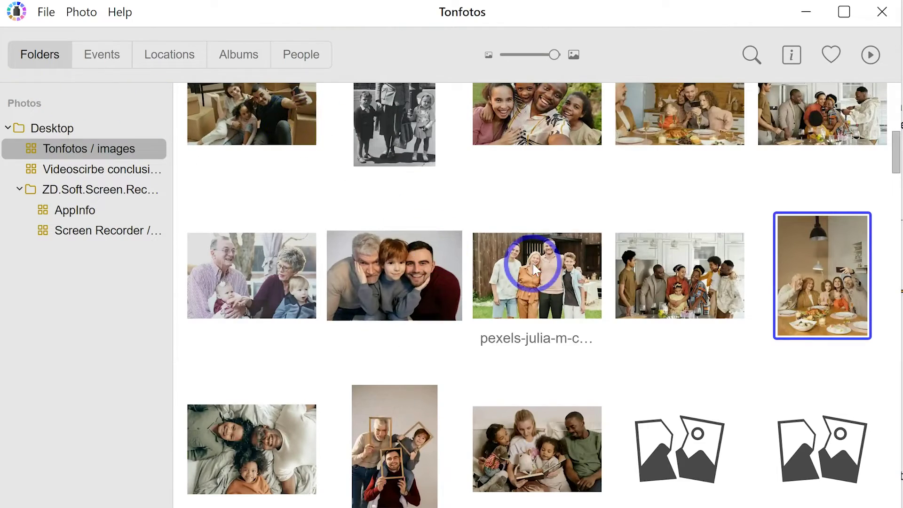
# Step: Examine the file information and detected faces of the kitchen group photo, and open that photo in view mode
pyautogui.click(643, 295)
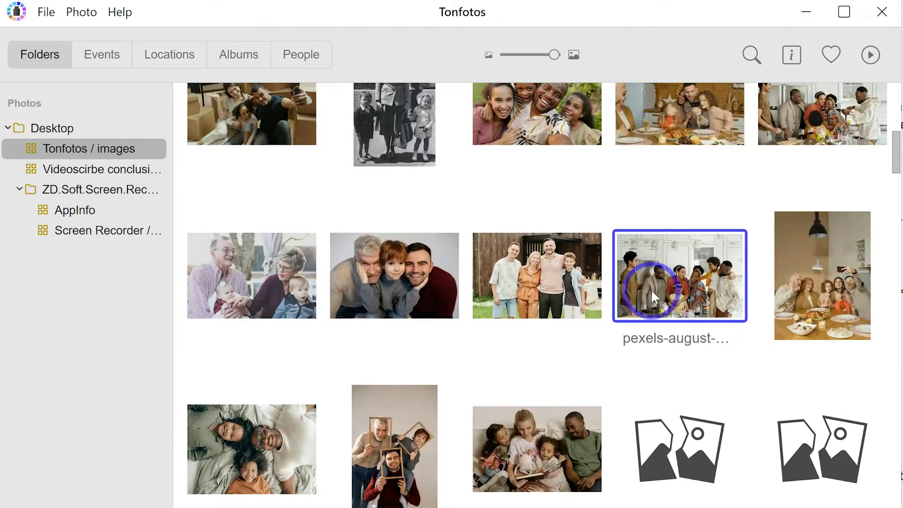
pyautogui.click(794, 58)
pyautogui.click(794, 56)
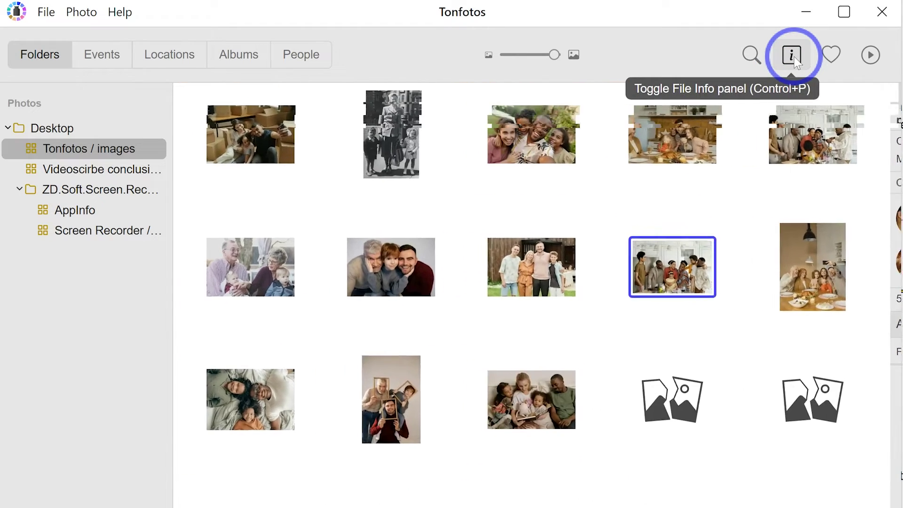
pyautogui.click(794, 56)
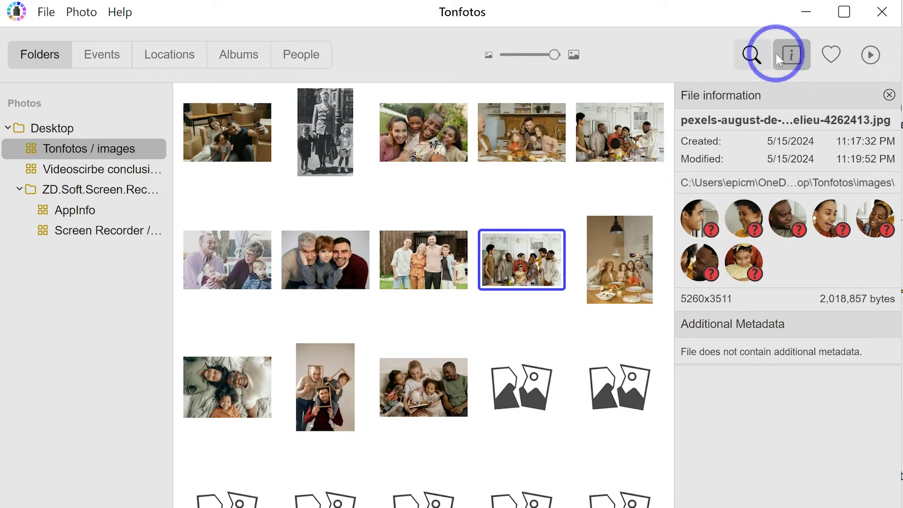
pyautogui.click(790, 57)
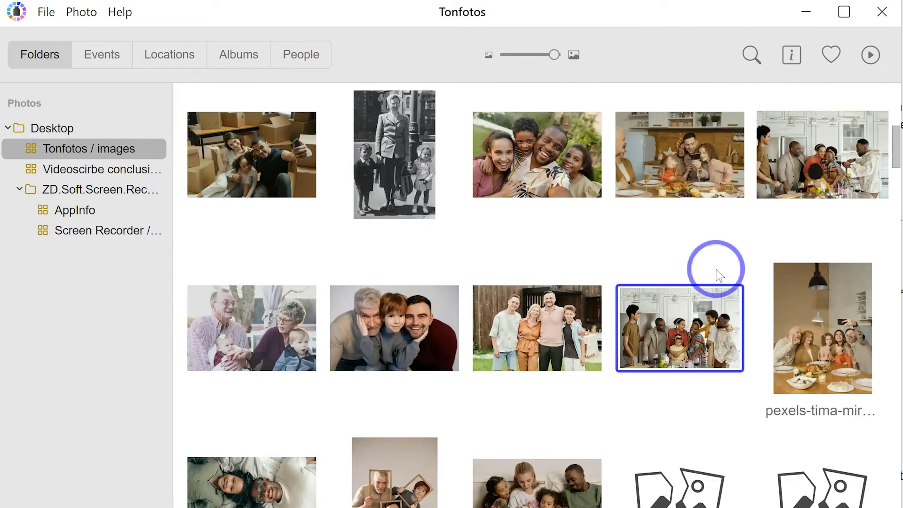
pyautogui.doubleClick(681, 321)
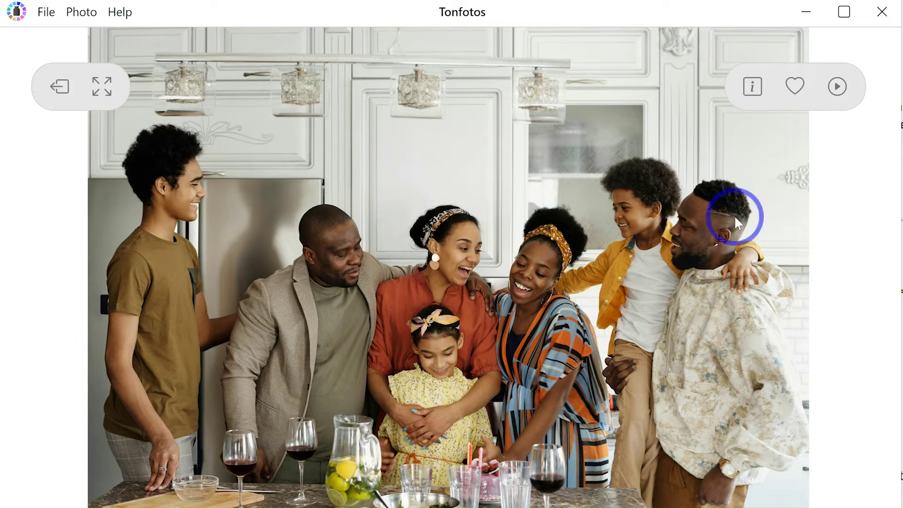
# Step: Show the kitchen group photo's file information and examine which people in the picture the detected faces belong to
pyautogui.click(752, 87)
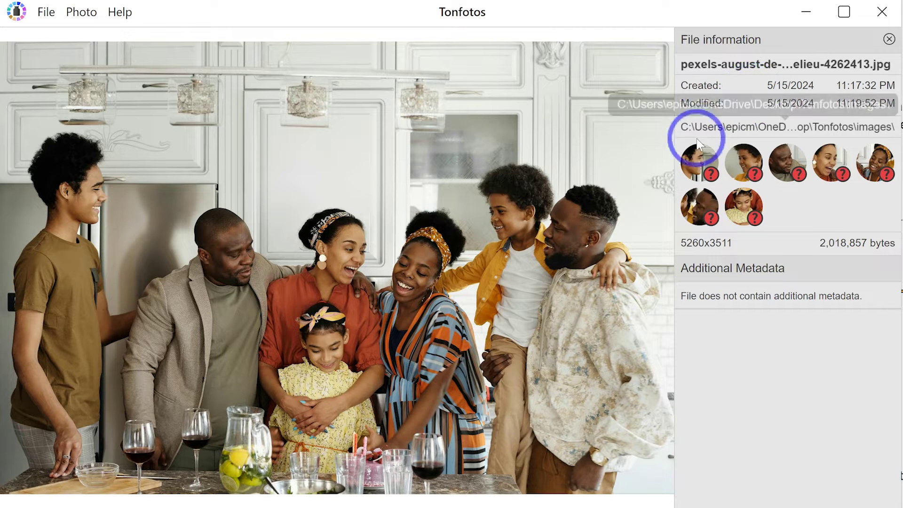
pyautogui.moveTo(704, 177)
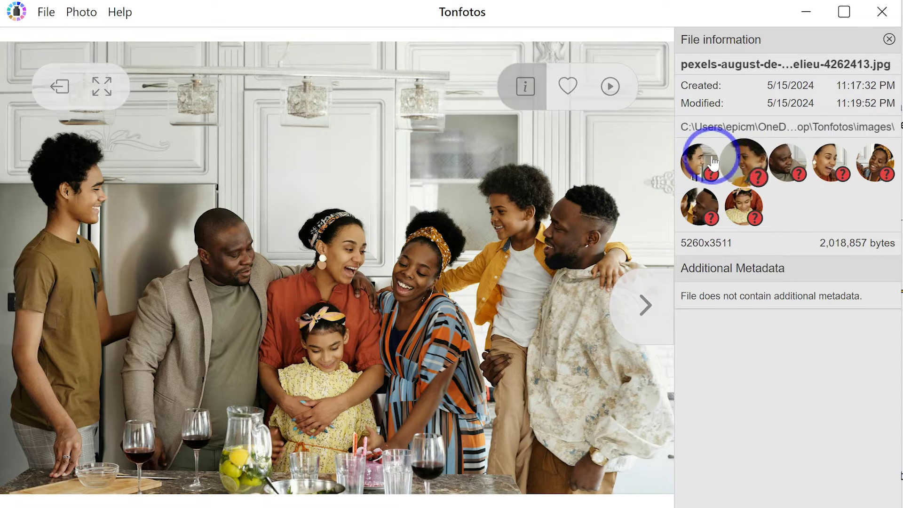
pyautogui.moveTo(750, 165)
pyautogui.moveTo(789, 168)
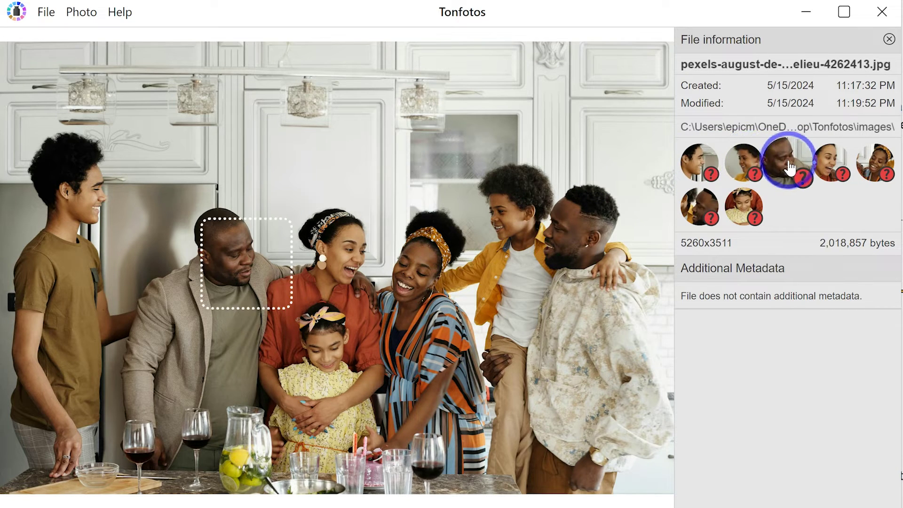
pyautogui.moveTo(751, 198)
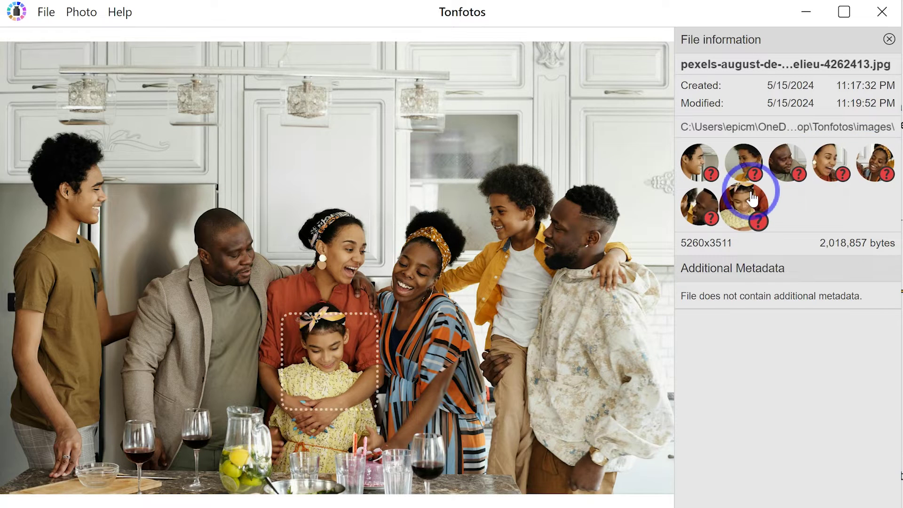
pyautogui.moveTo(508, 215)
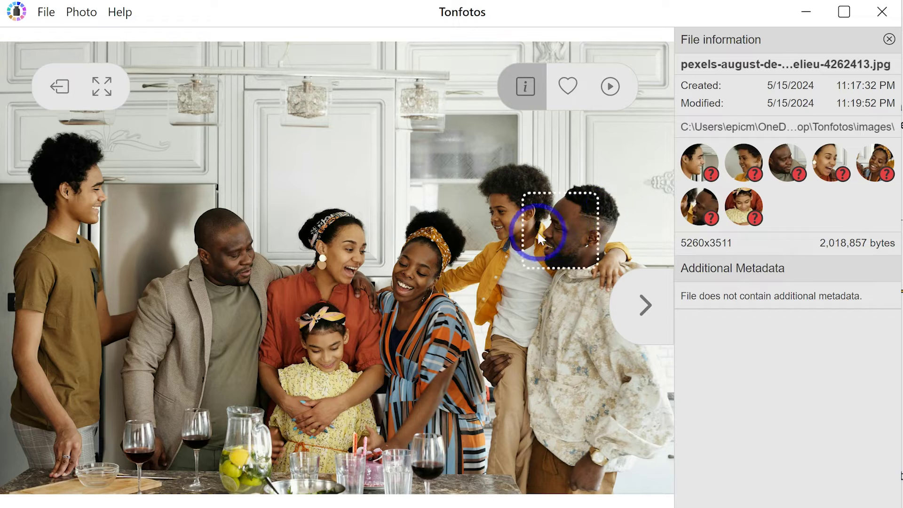
# Step: Assign the face of the man in the beige blazer to a new person and enter his name
pyautogui.rightClick(242, 258)
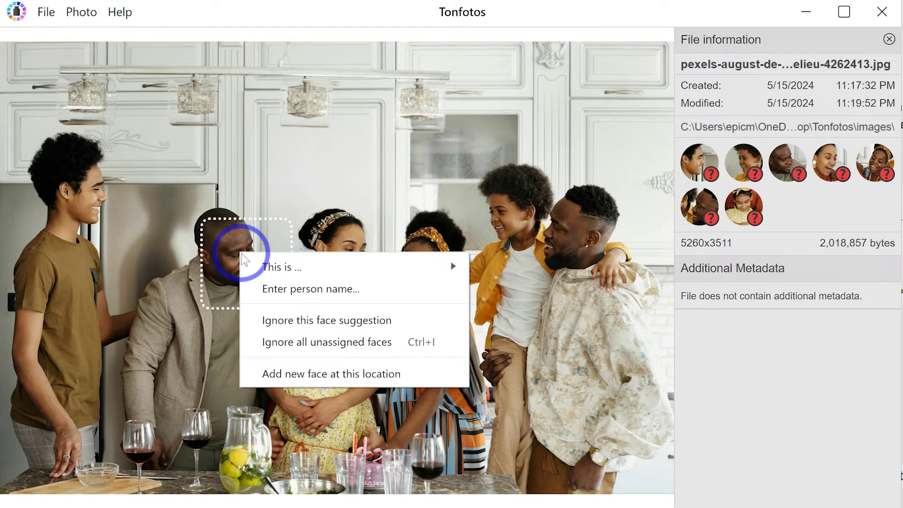
pyautogui.moveTo(246, 263)
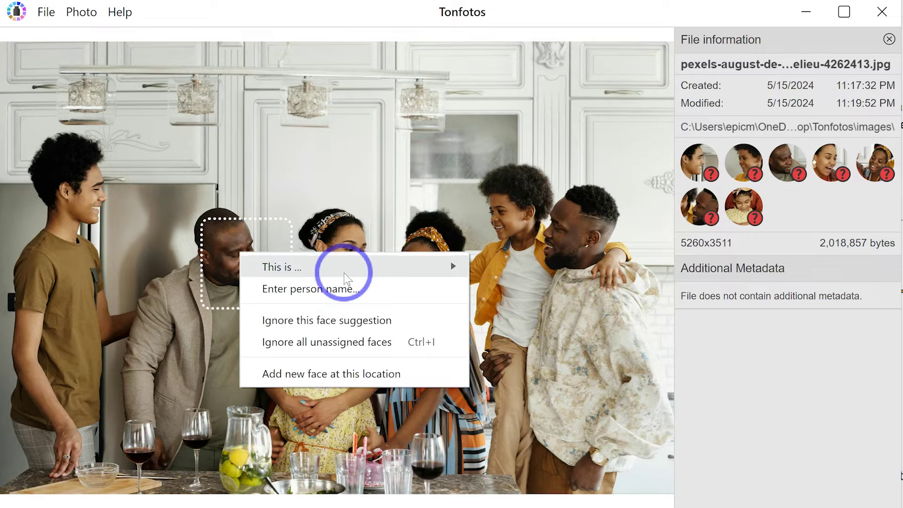
pyautogui.moveTo(371, 275)
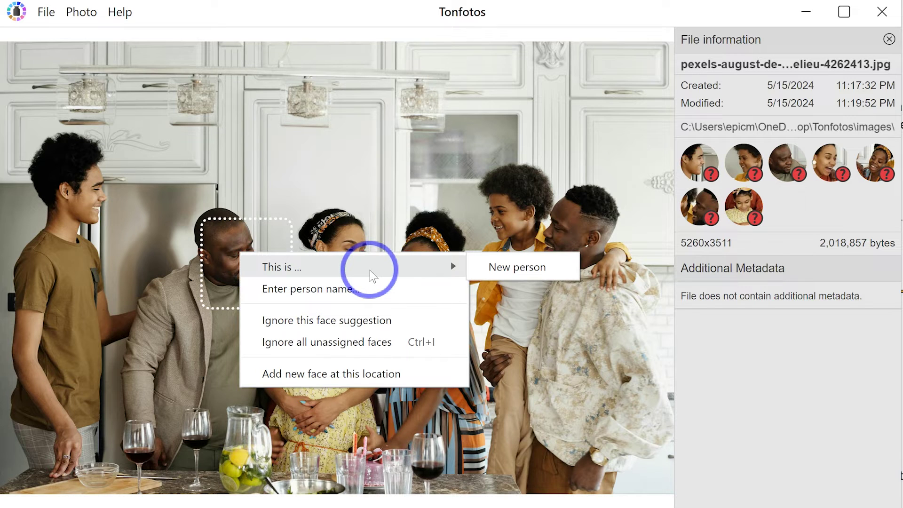
pyautogui.click(484, 267)
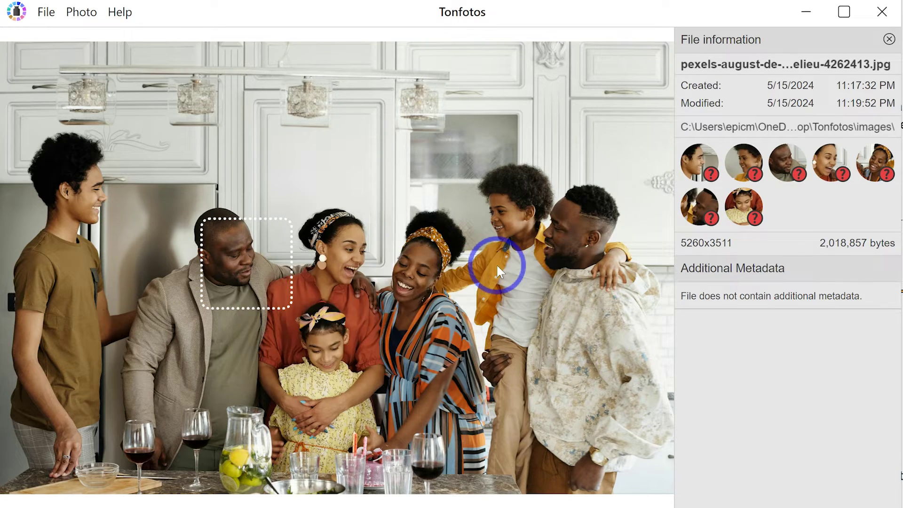
pyautogui.write('Joseph')
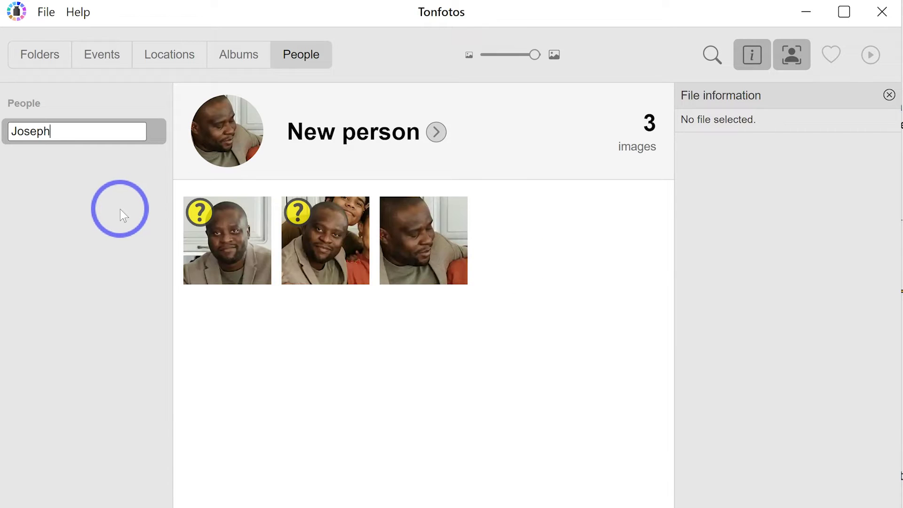
pyautogui.press('Return')
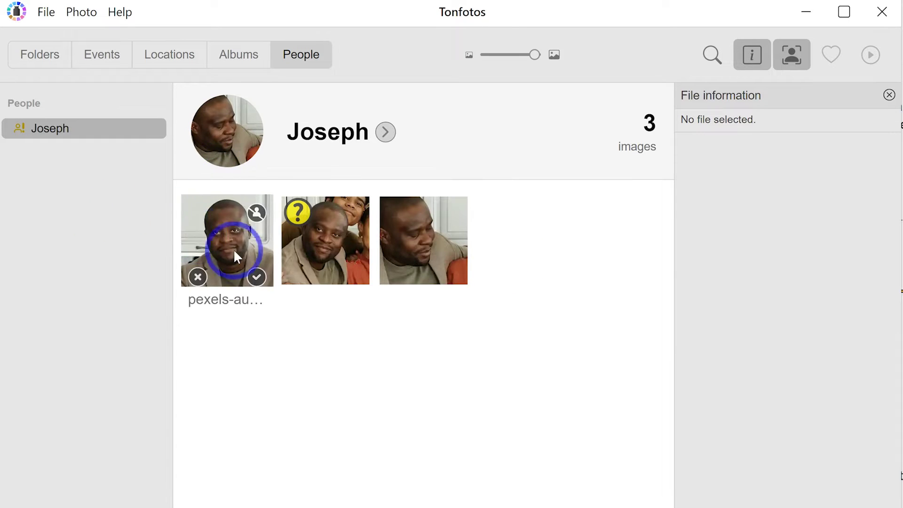
# Step: Review the suggested face matches for the man in the beige blazer and confirm them as the same person
pyautogui.moveTo(348, 217)
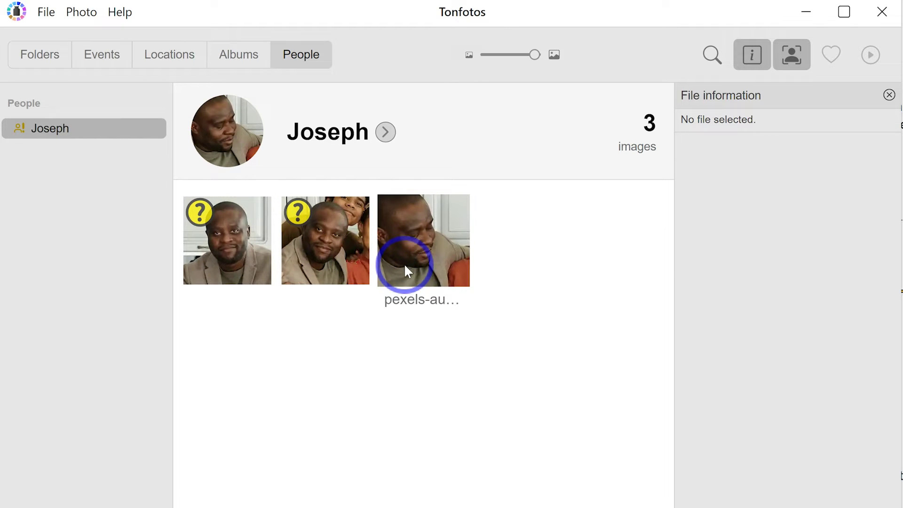
pyautogui.moveTo(230, 222)
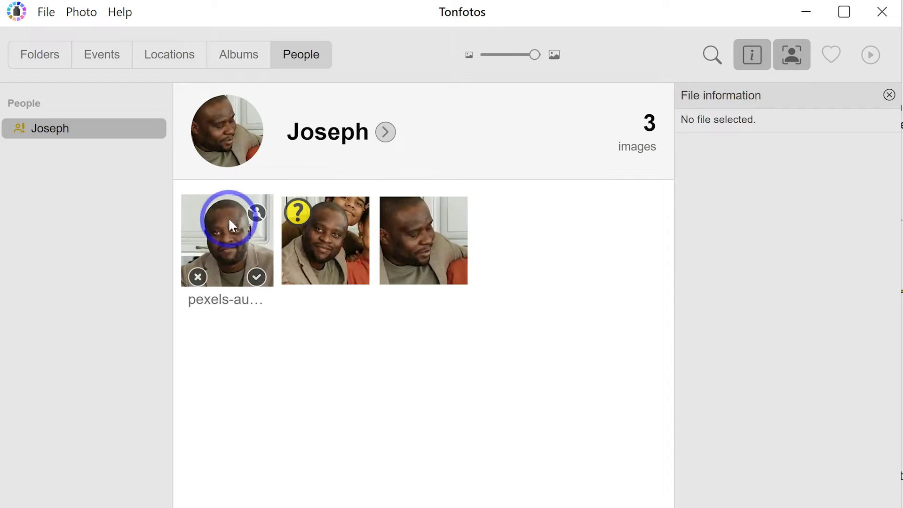
pyautogui.moveTo(333, 284)
pyautogui.moveTo(218, 238)
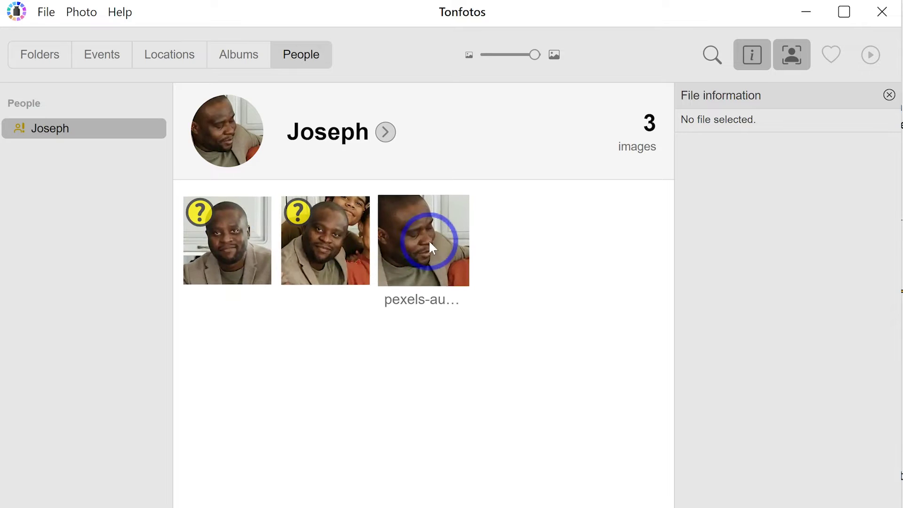
pyautogui.moveTo(316, 255)
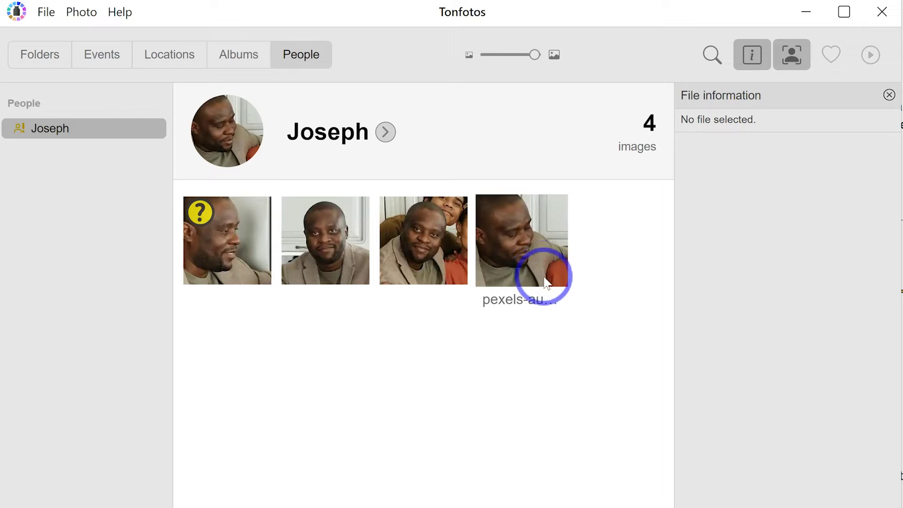
pyautogui.moveTo(245, 242)
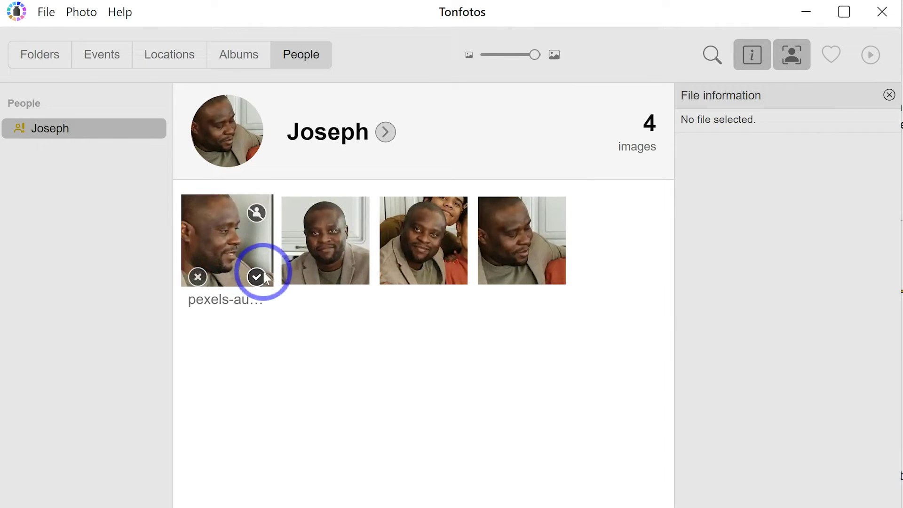
pyautogui.click(256, 277)
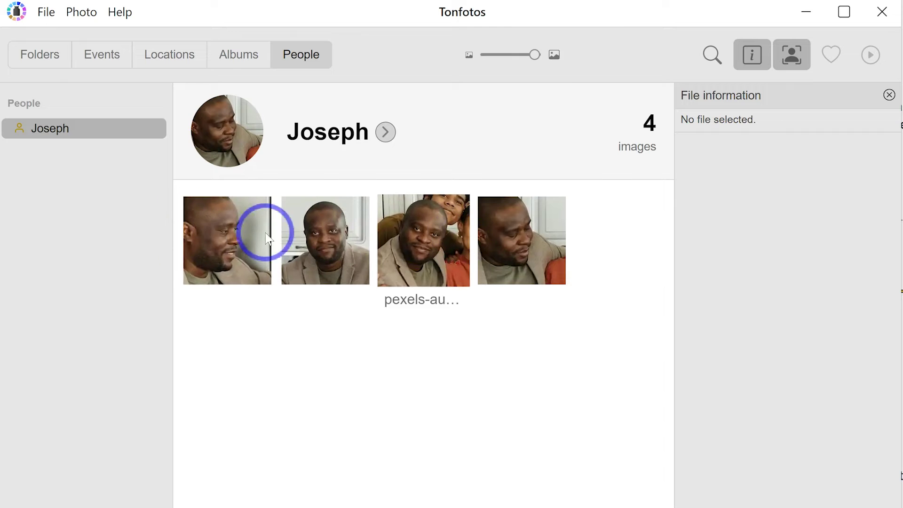
# Step: Reopen the kitchen group photo from the Tonfotos / images folder and check the man's name label on his face
pyautogui.click(41, 54)
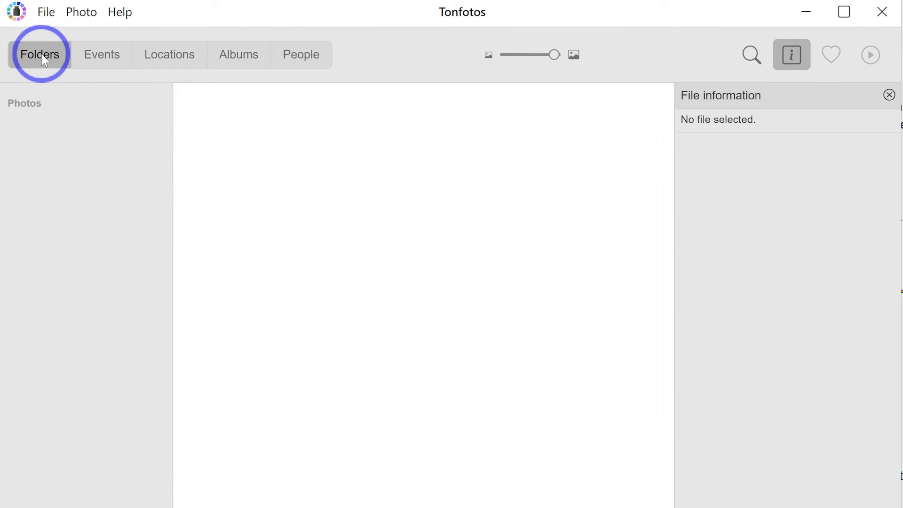
pyautogui.click(274, 52)
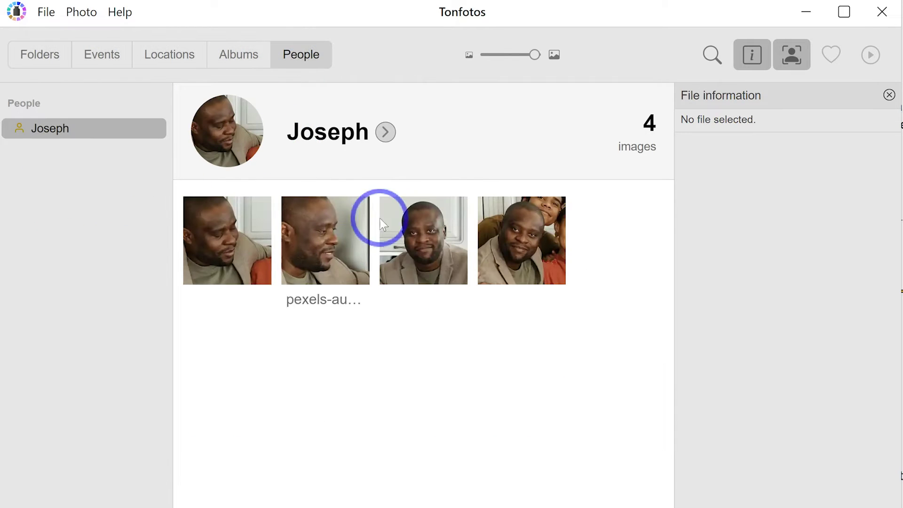
pyautogui.click(40, 55)
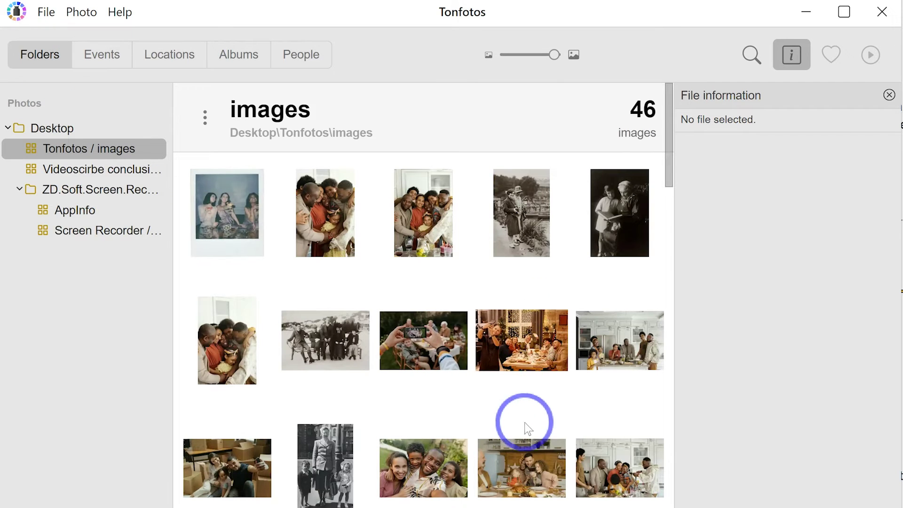
pyautogui.scroll(-4, 526, 430)
pyautogui.click(545, 371)
pyautogui.doubleClick(544, 369)
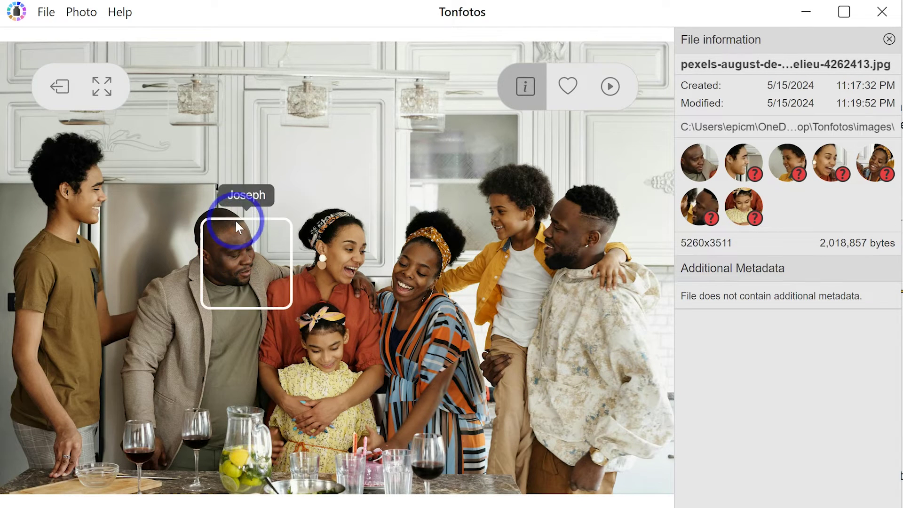
pyautogui.moveTo(693, 167)
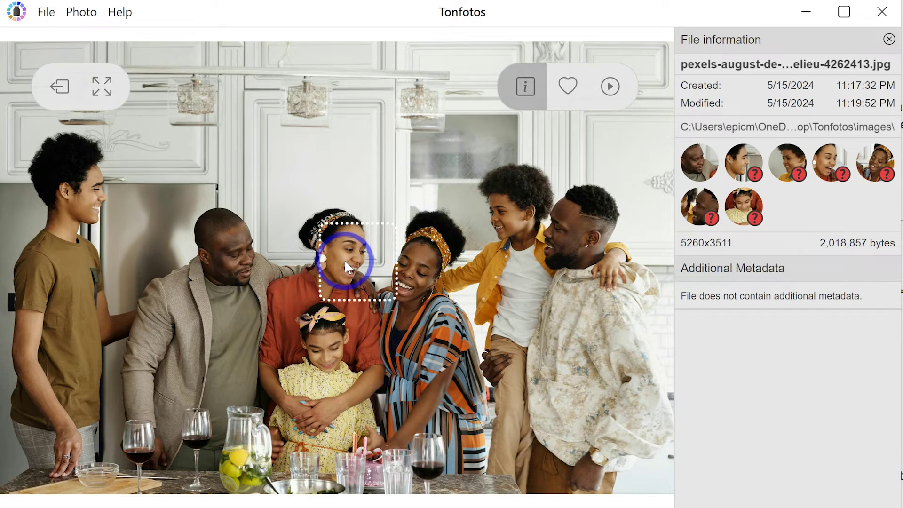
# Step: Assign the face of the laughing woman in the red dress to a new person and enter her name
pyautogui.rightClick(344, 260)
pyautogui.moveTo(400, 288)
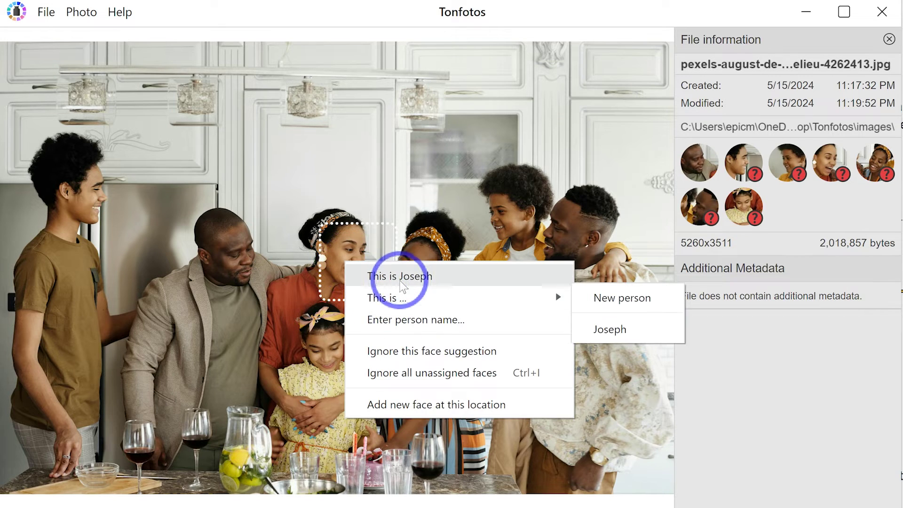
pyautogui.click(600, 297)
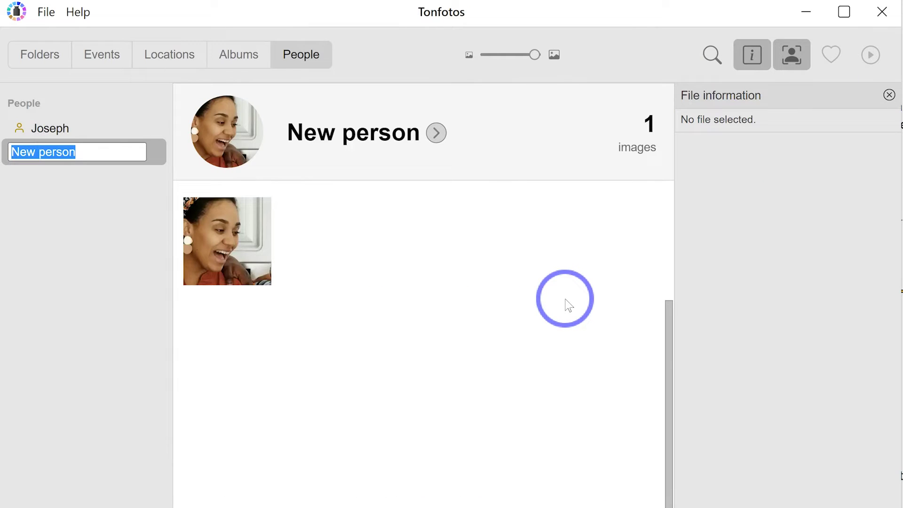
pyautogui.write('Charity')
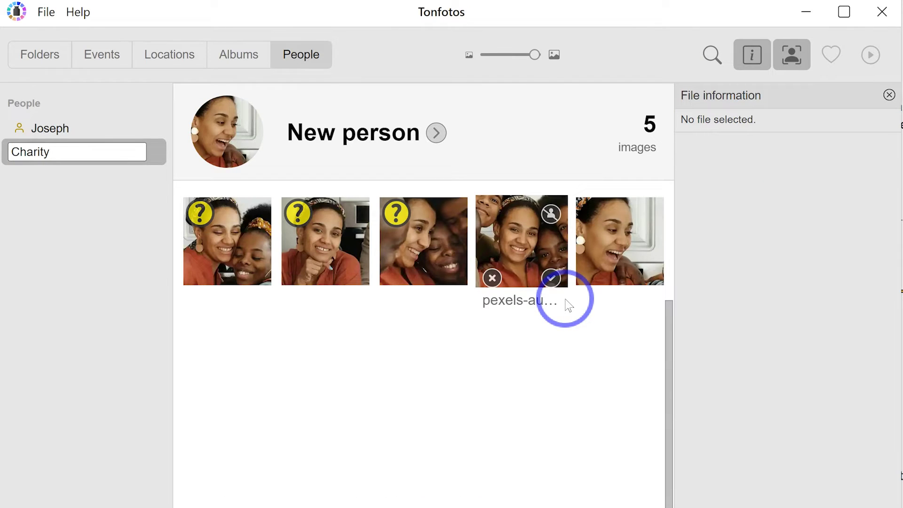
pyautogui.click(104, 295)
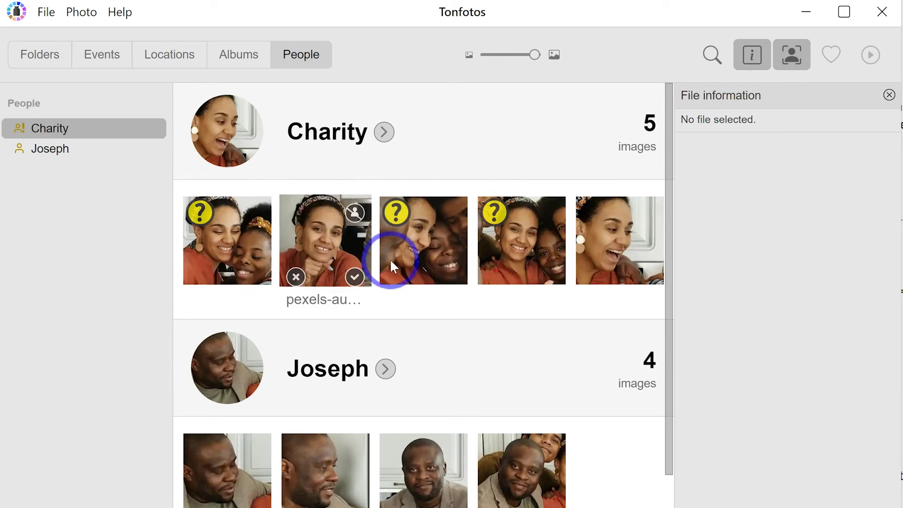
# Step: Select all five of the woman's face images and confirm them together as the same person
pyautogui.click(237, 252)
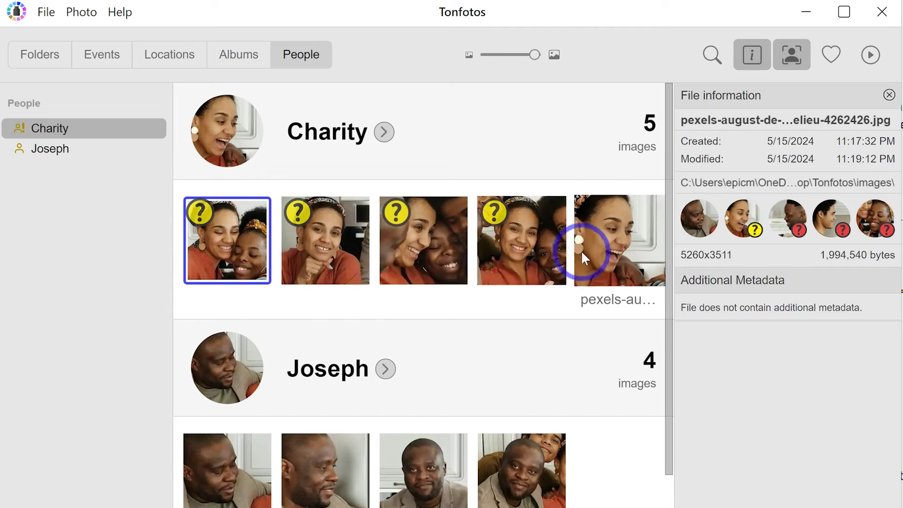
pyautogui.keyDown('shift'); pyautogui.click(625, 250); pyautogui.keyUp('shift')
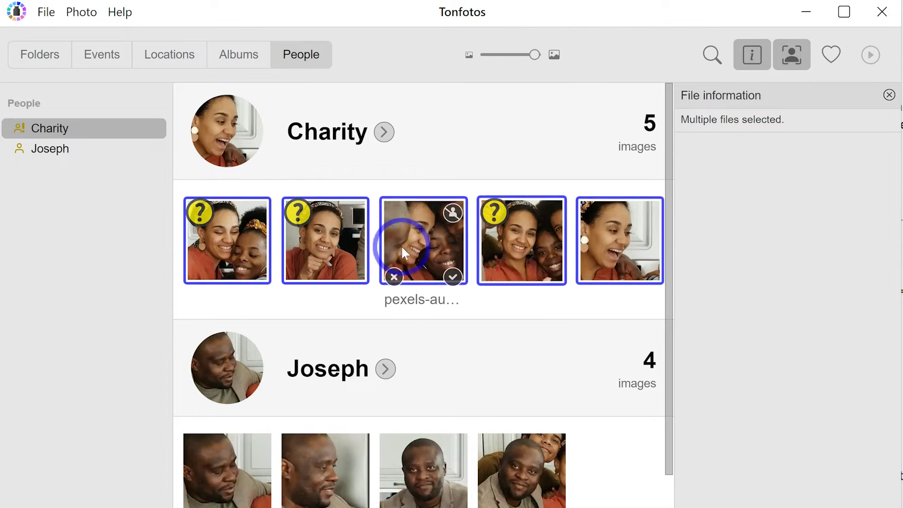
pyautogui.rightClick(417, 238)
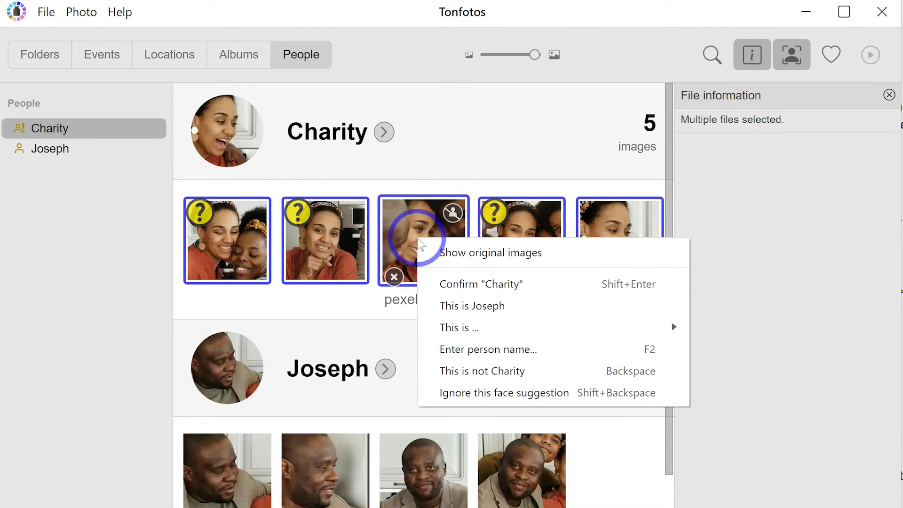
pyautogui.click(482, 285)
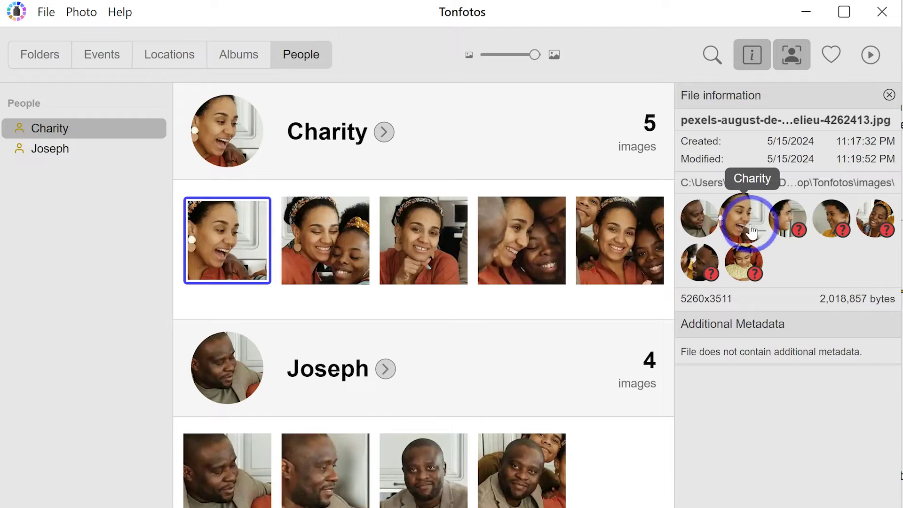
# Step: Check the named faces in the file information, compare both people's image groups, and inspect the woman's remaining face suggestion
pyautogui.click(720, 217)
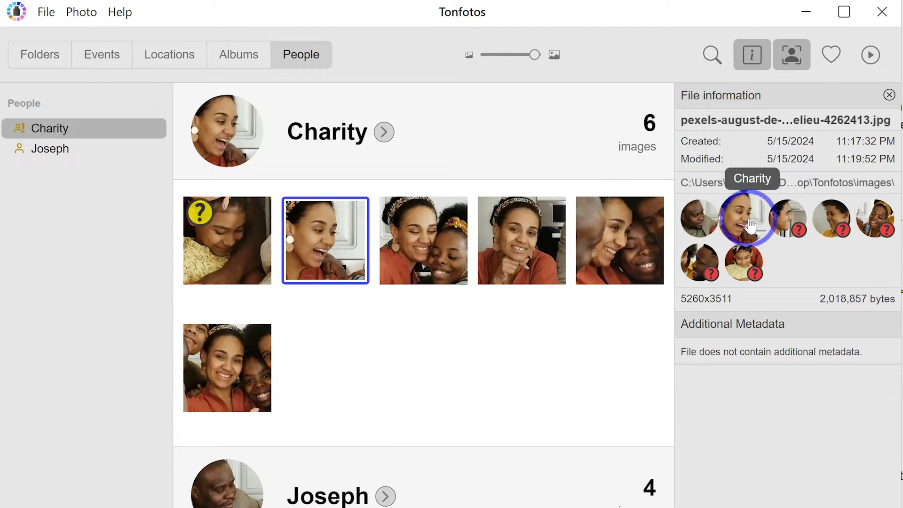
pyautogui.click(253, 267)
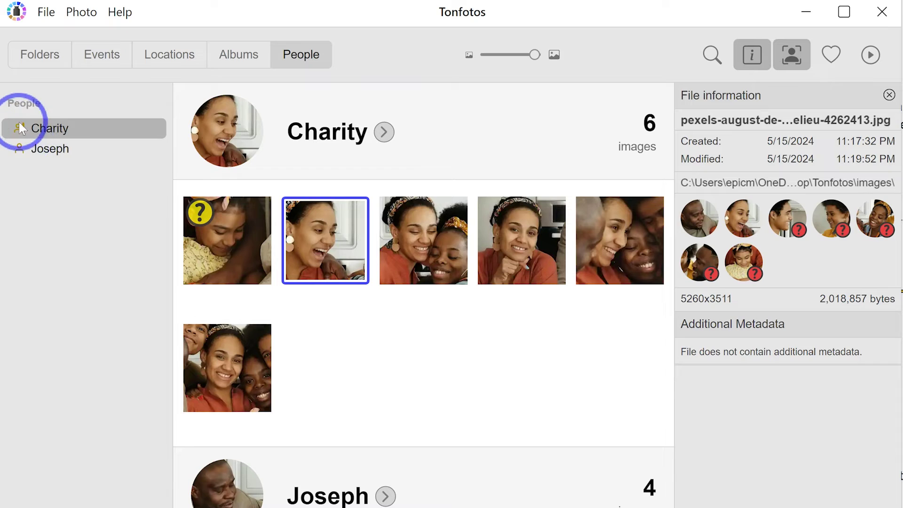
pyautogui.click(47, 155)
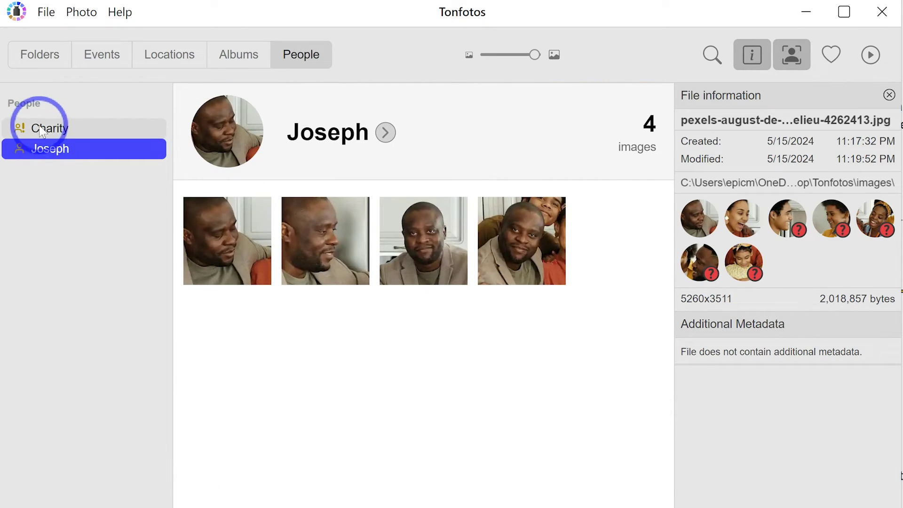
pyautogui.click(47, 131)
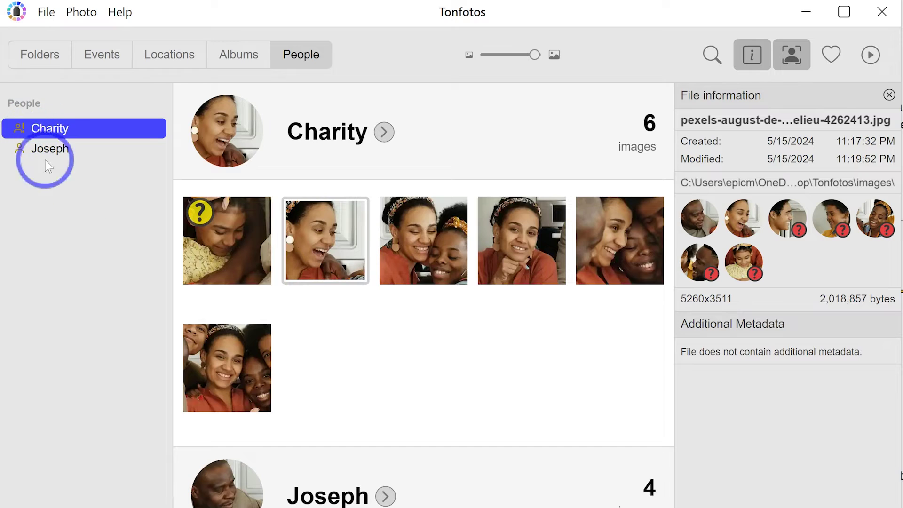
pyautogui.moveTo(200, 271)
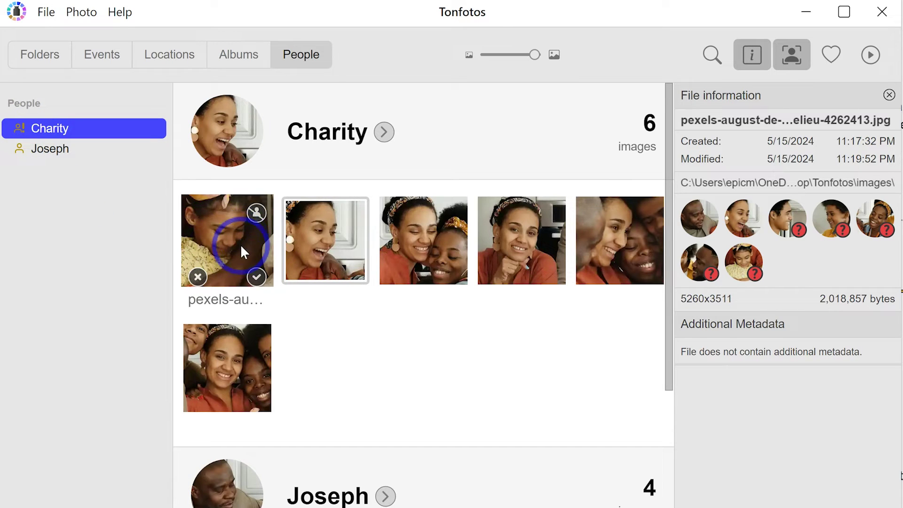
# Step: Reject the wrong face suggestion in the woman's group and reopen the kitchen group photo from the Tonfotos / images folder
pyautogui.click(197, 278)
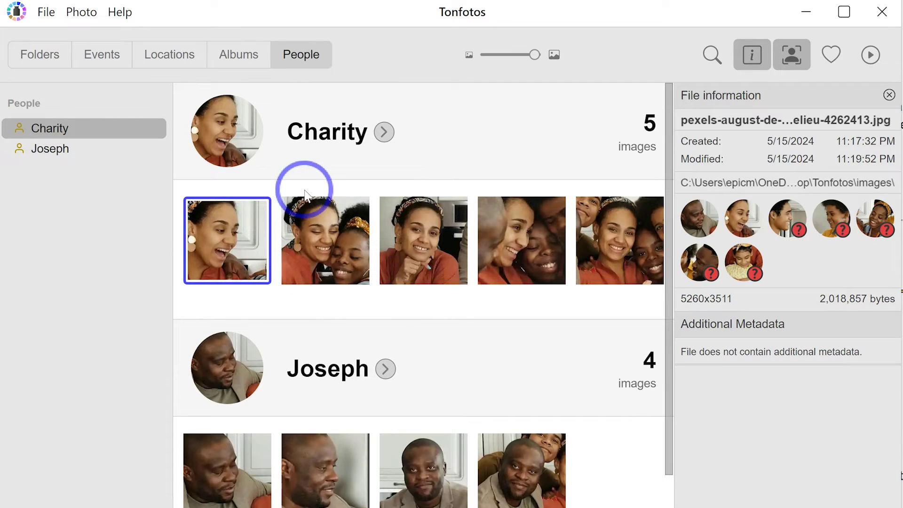
pyautogui.click(43, 56)
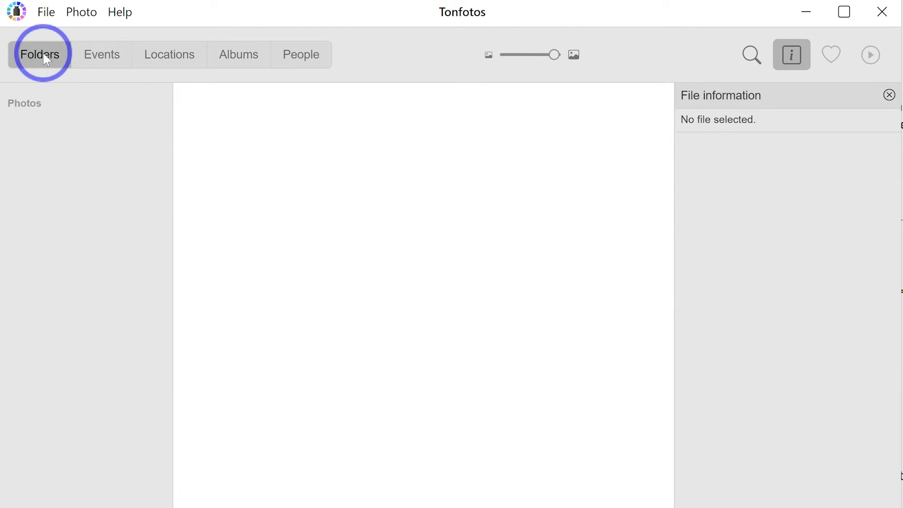
pyautogui.scroll(-5, 504, 399)
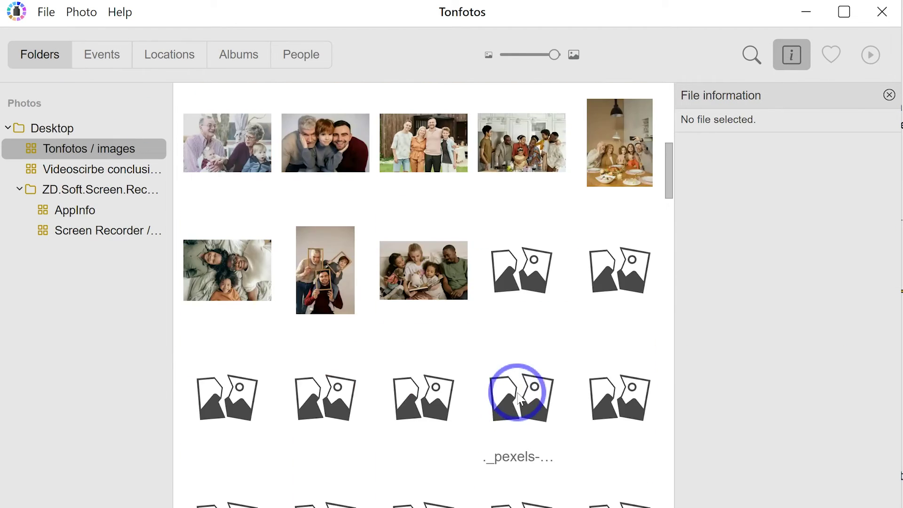
pyautogui.doubleClick(514, 398)
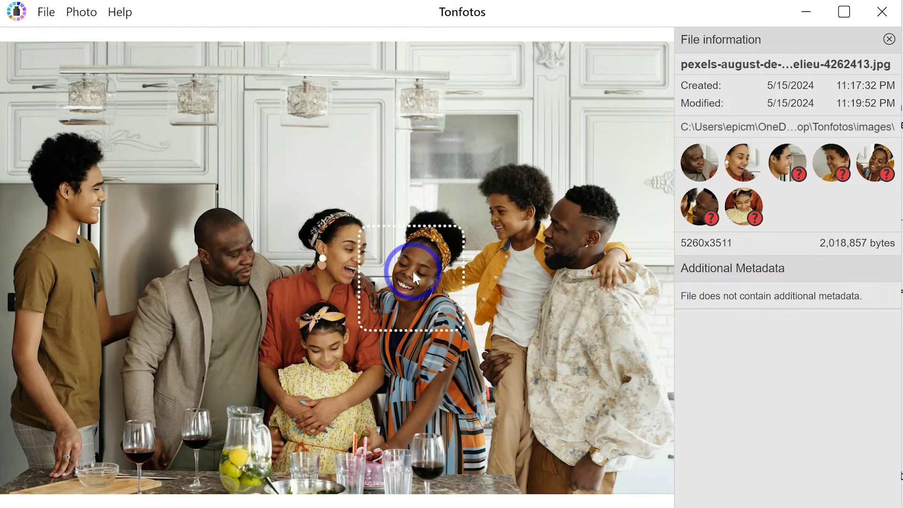
# Step: Assign the face of the woman in the striped dress and yellow headband to a new person and enter her name
pyautogui.rightClick(413, 273)
pyautogui.moveTo(588, 331)
pyautogui.click(732, 335)
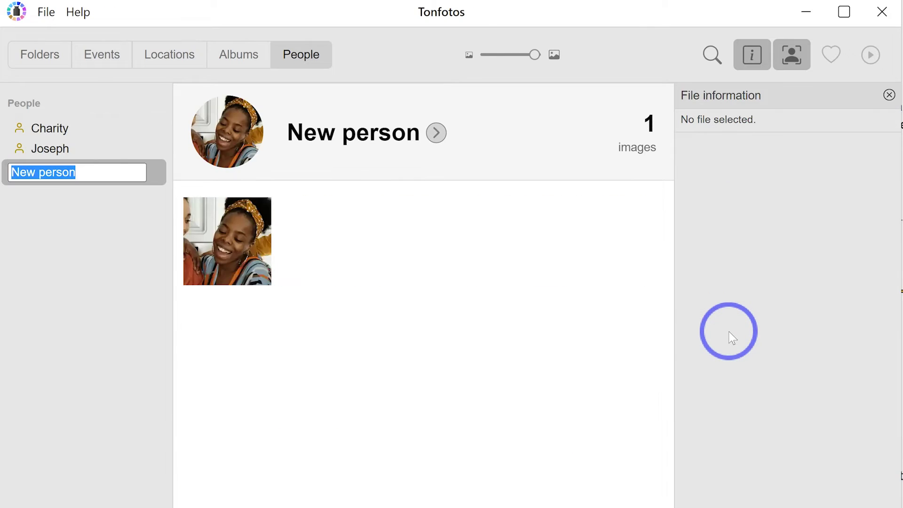
pyautogui.press('BackSpace')
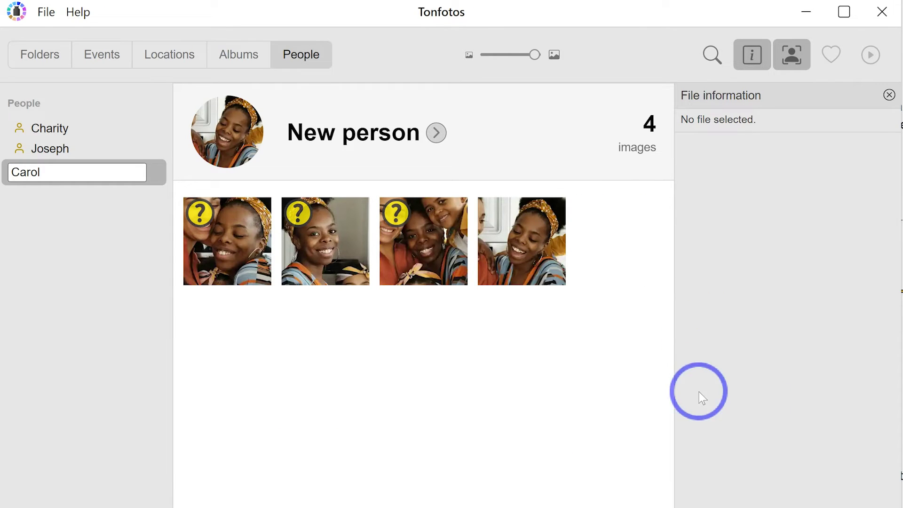
pyautogui.moveTo(228, 238)
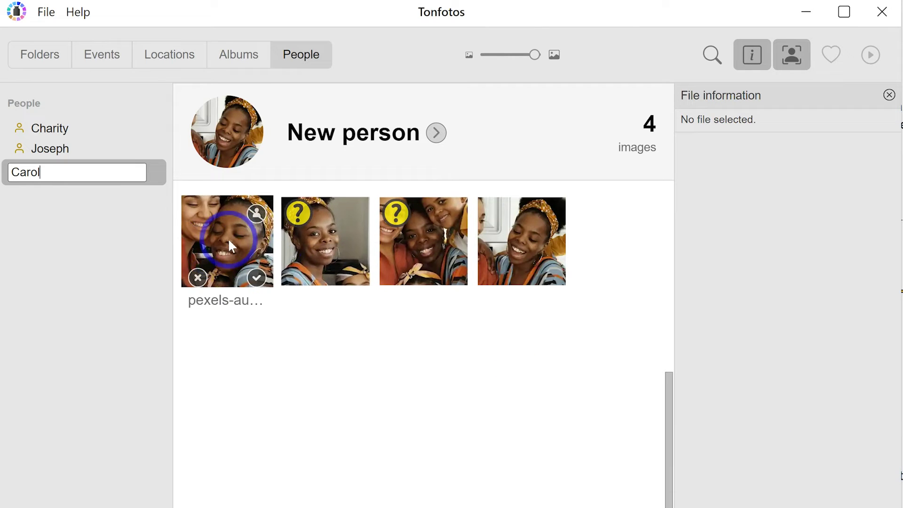
pyautogui.click(88, 224)
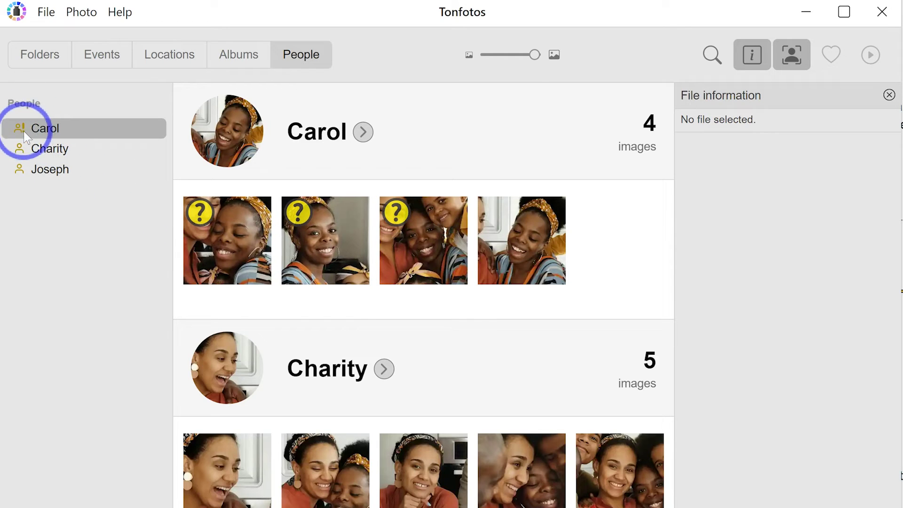
# Step: Select all four of this woman's face images and confirm them together as the same person
pyautogui.click(224, 241)
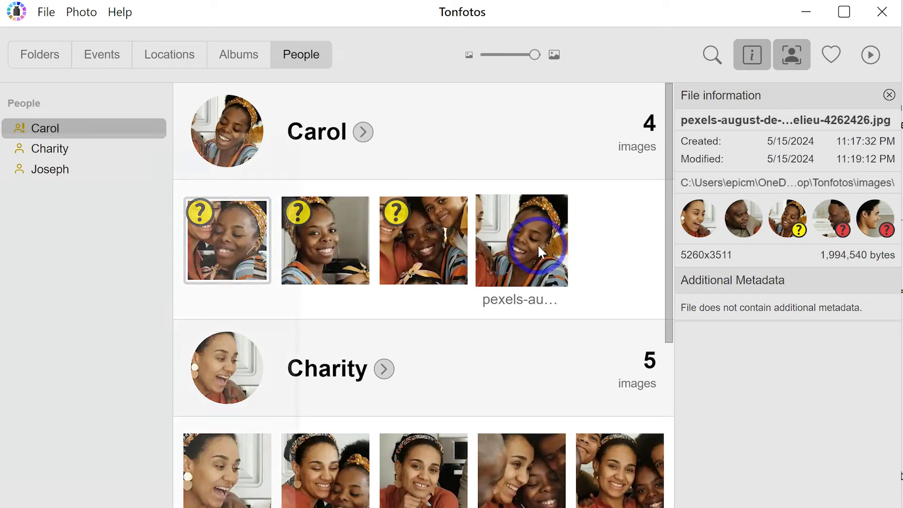
pyautogui.keyDown('shift'); pyautogui.click(494, 252); pyautogui.keyUp('shift')
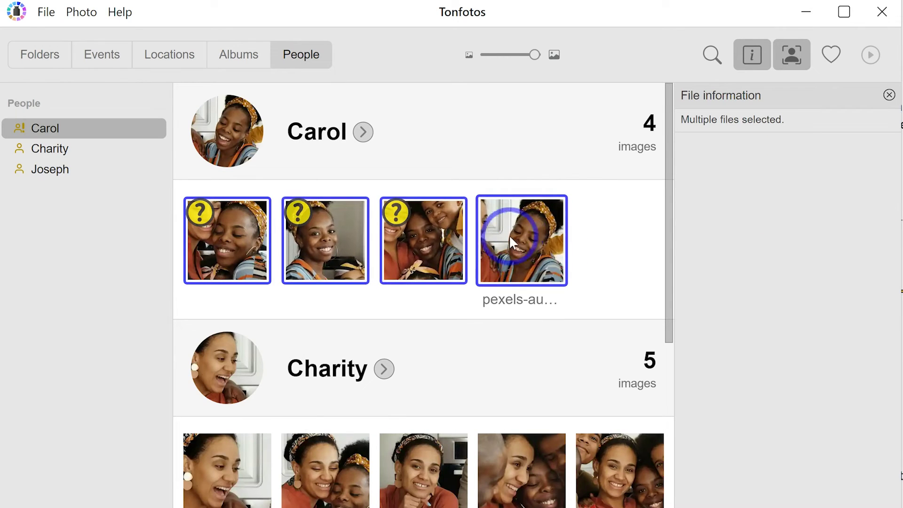
pyautogui.rightClick(509, 249)
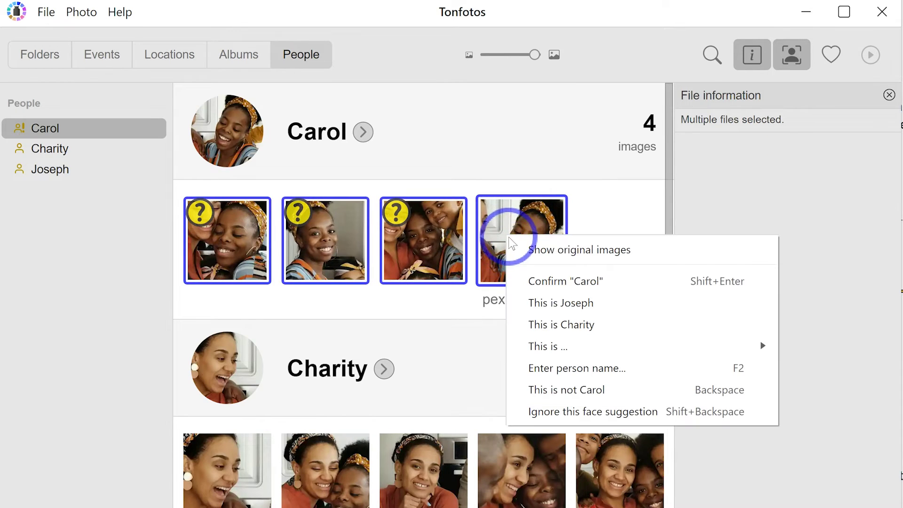
pyautogui.click(596, 288)
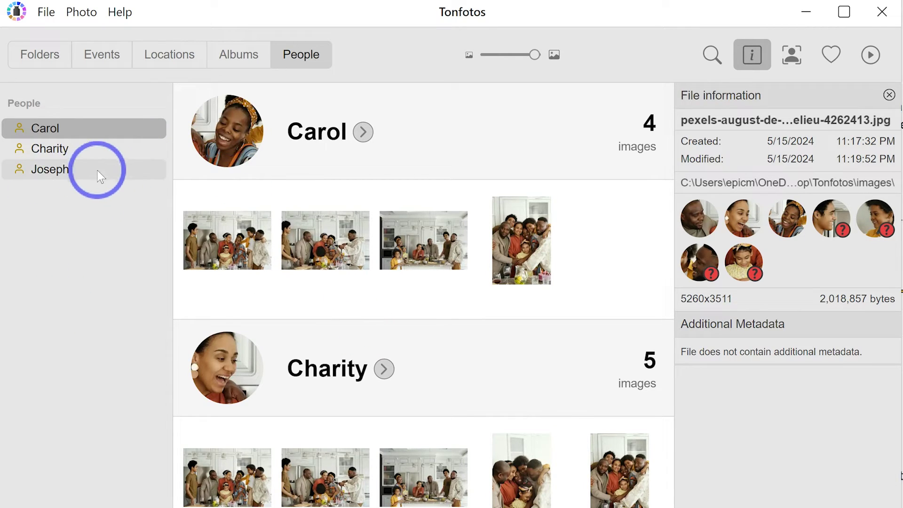
# Step: Open the man's group, view his photos one after another at full size, and return to the People view
pyautogui.click(53, 169)
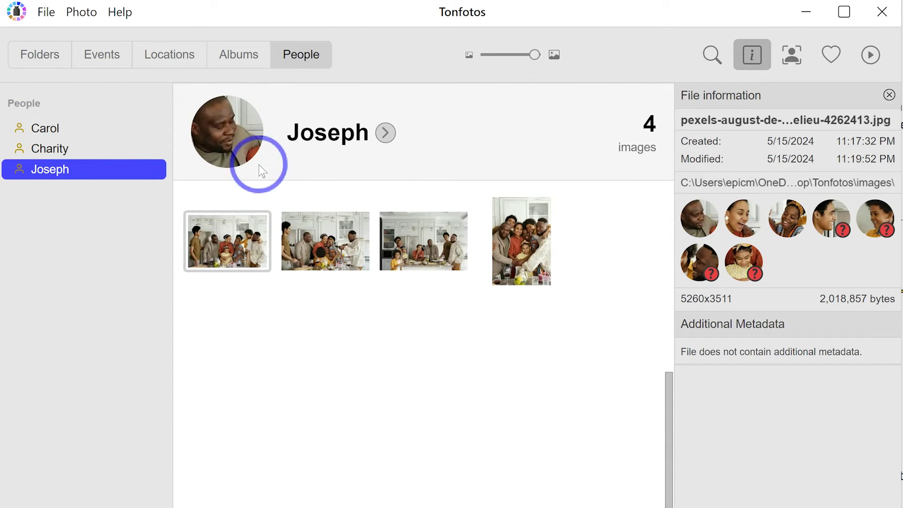
pyautogui.click(234, 250)
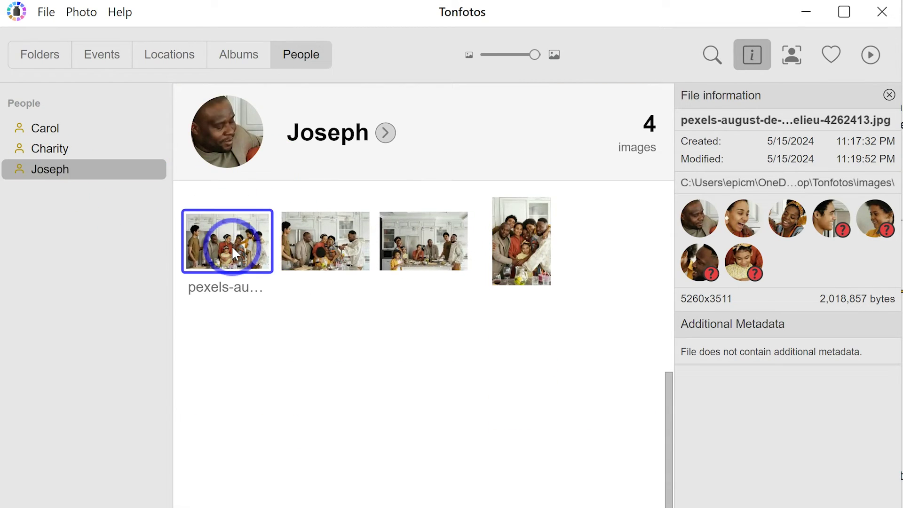
pyautogui.doubleClick(231, 245)
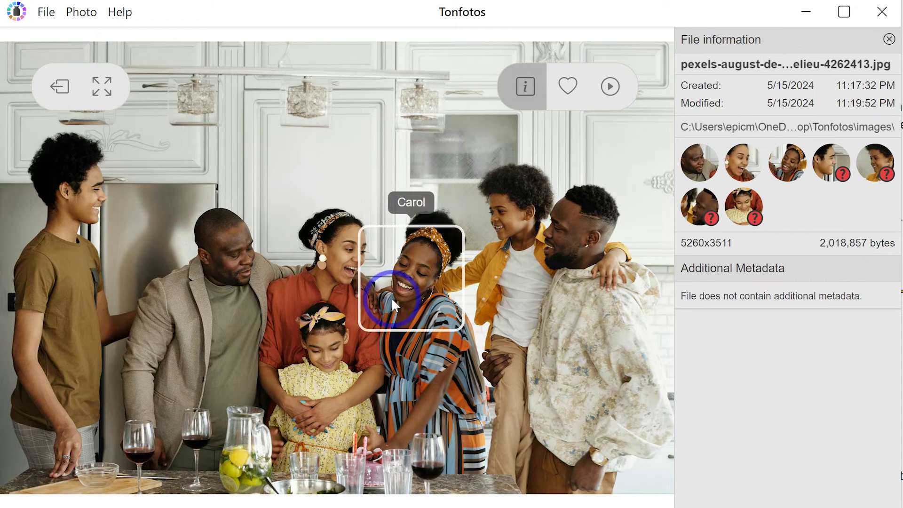
pyautogui.click(644, 306)
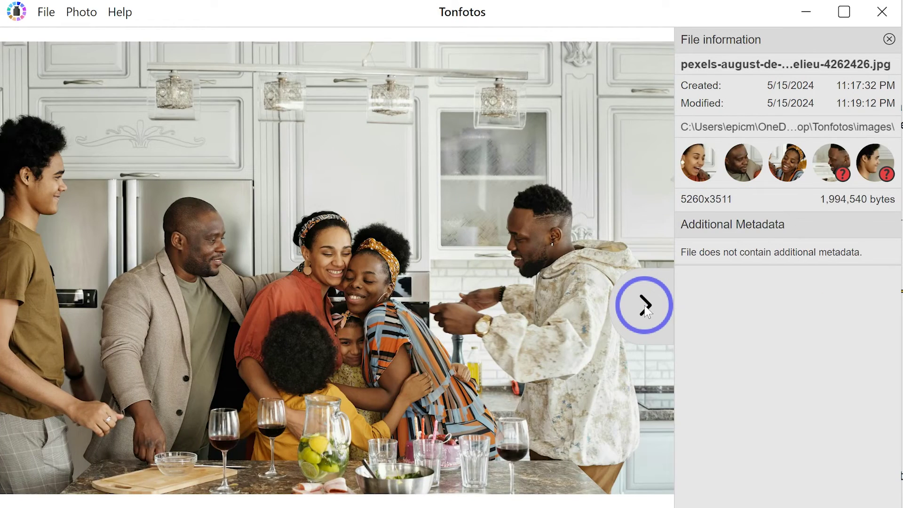
pyautogui.click(644, 309)
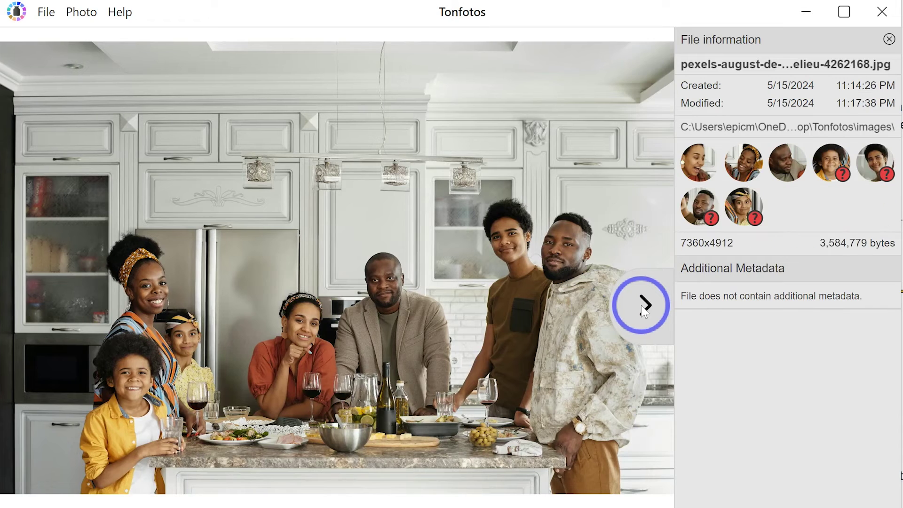
pyautogui.click(644, 309)
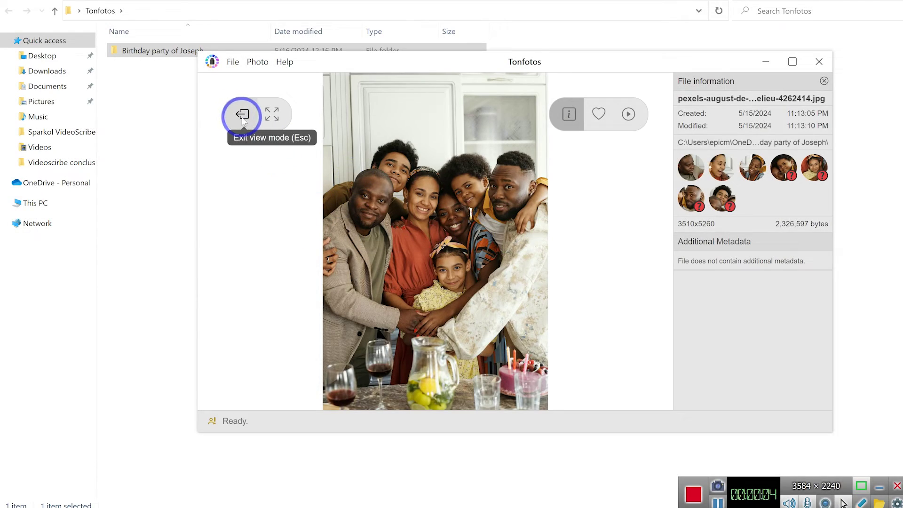
pyautogui.click(243, 115)
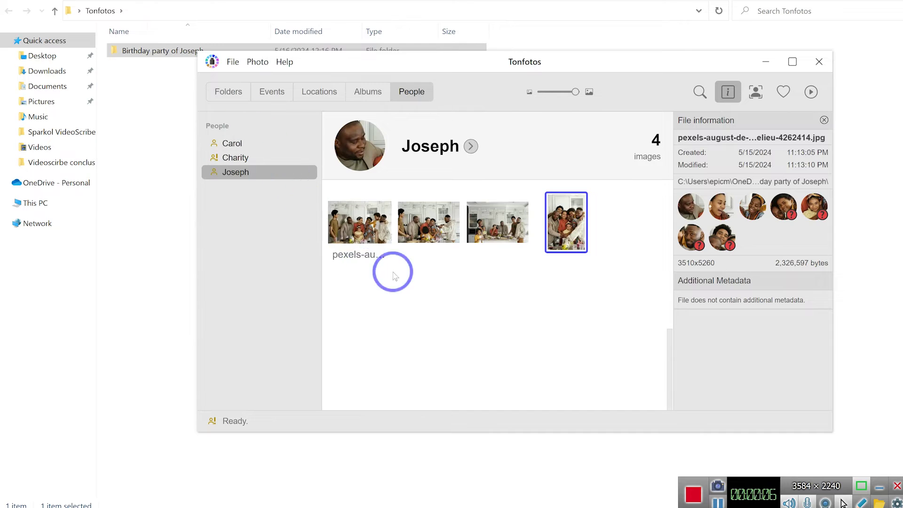
# Step: Go to the group of the woman in the red dress and compare its face crops with the full photos
pyautogui.scroll(5, 421, 262)
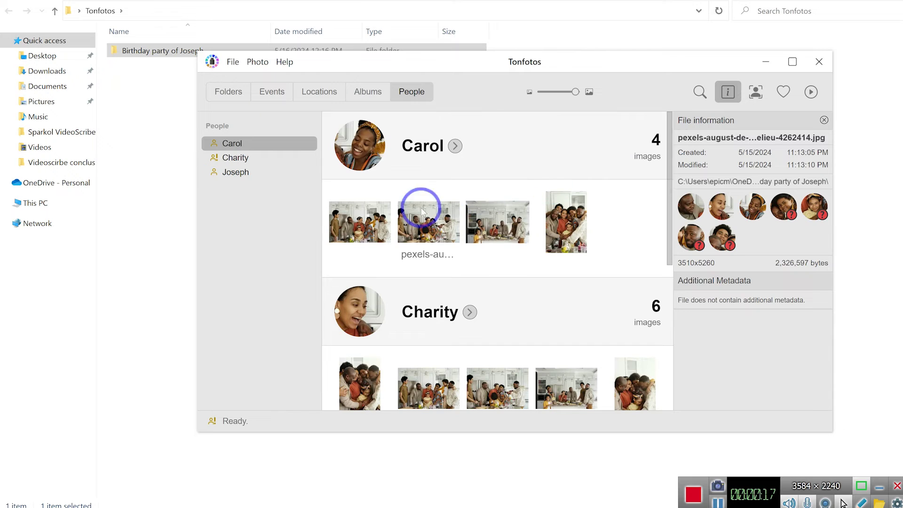
pyautogui.click(723, 210)
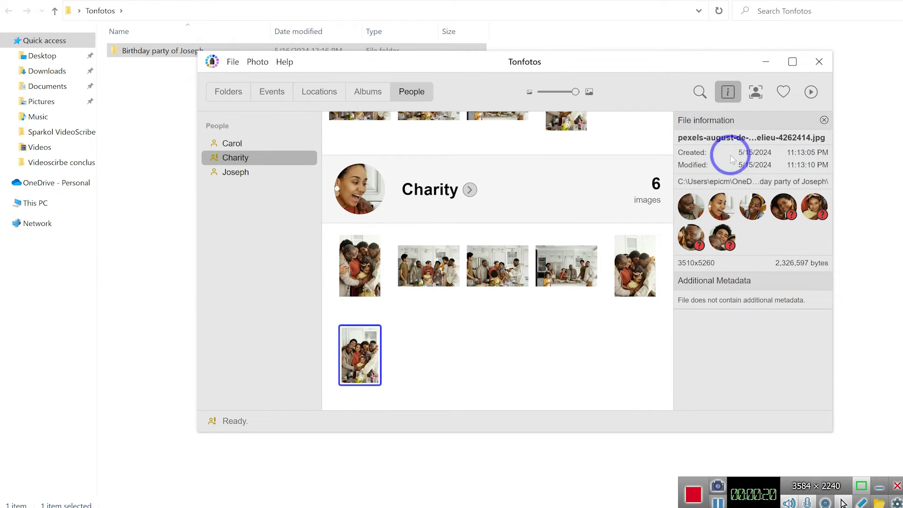
pyautogui.click(756, 92)
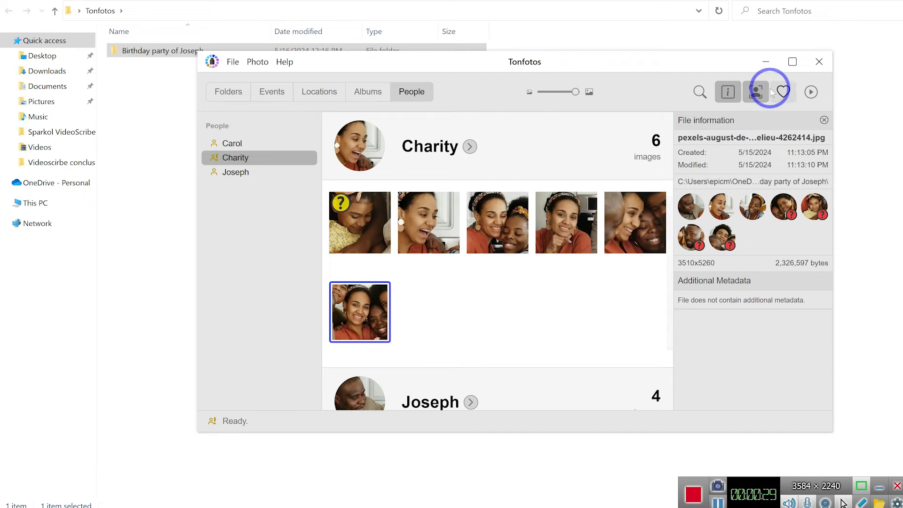
pyautogui.click(756, 93)
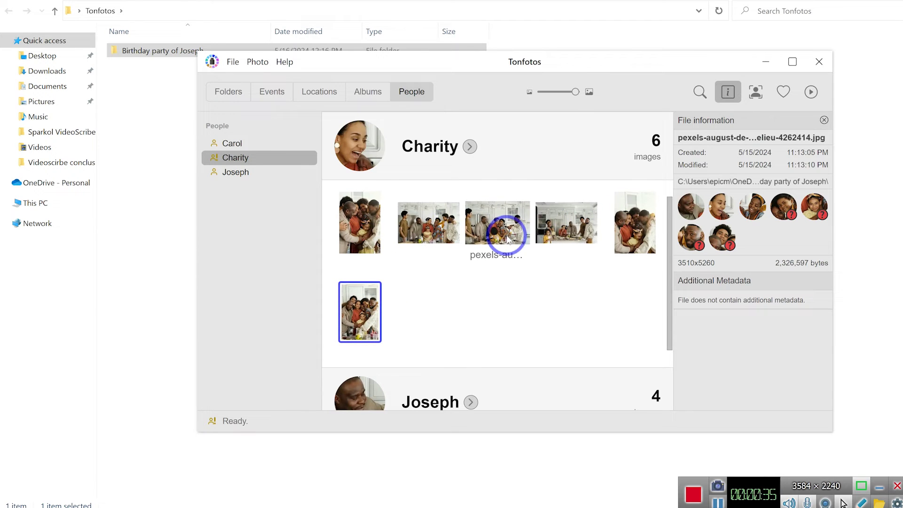
pyautogui.click(755, 93)
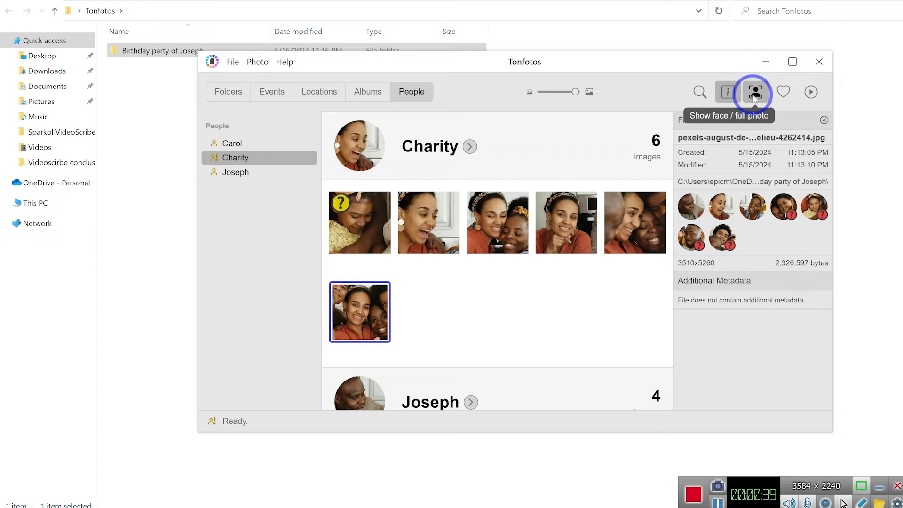
pyautogui.click(755, 93)
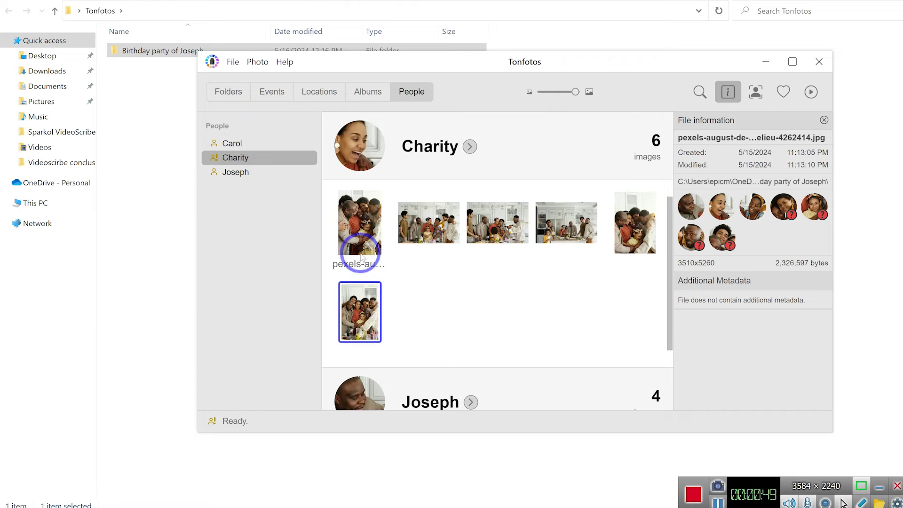
pyautogui.click(771, 181)
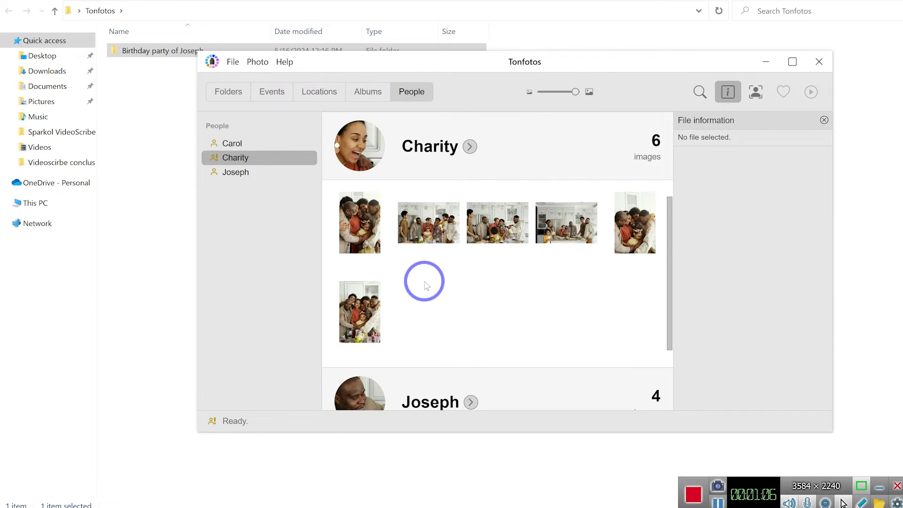
# Step: Select all photos in the People view starting from the kitchen group photo, and clear the selection again
pyautogui.click(427, 225)
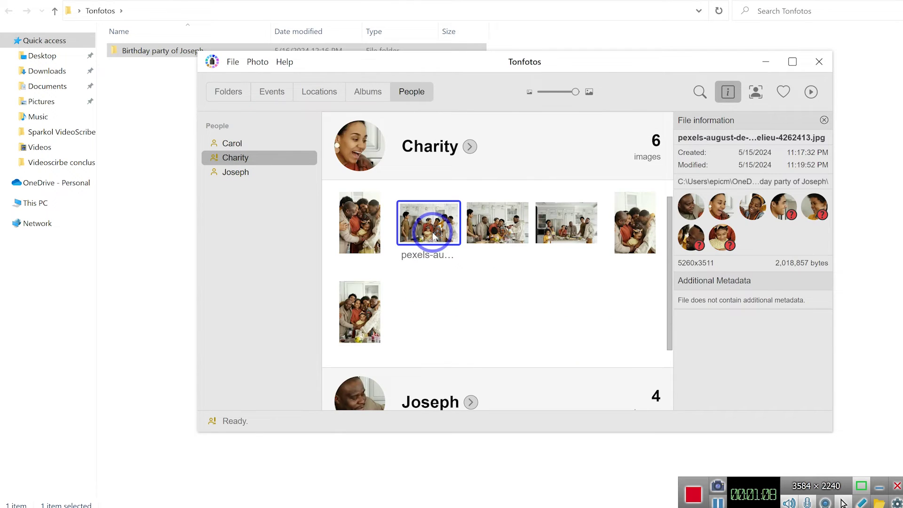
pyautogui.rightClick(433, 235)
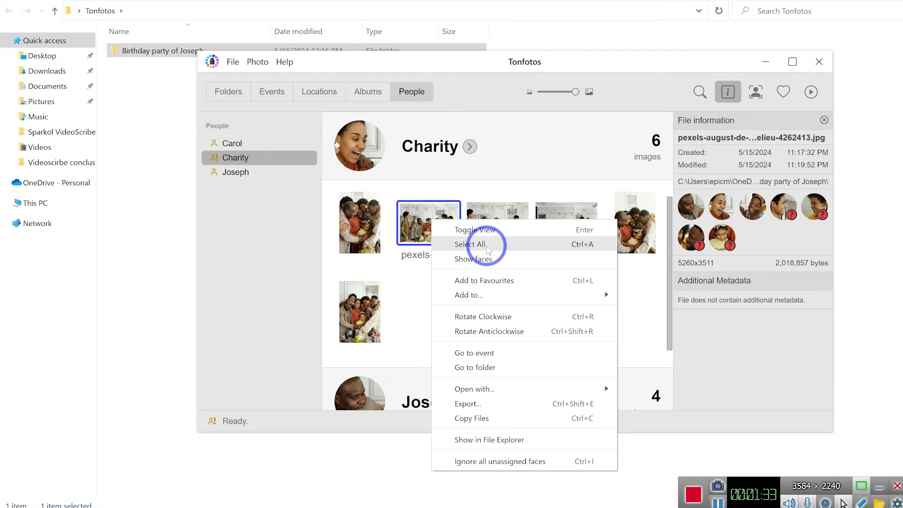
pyautogui.click(470, 244)
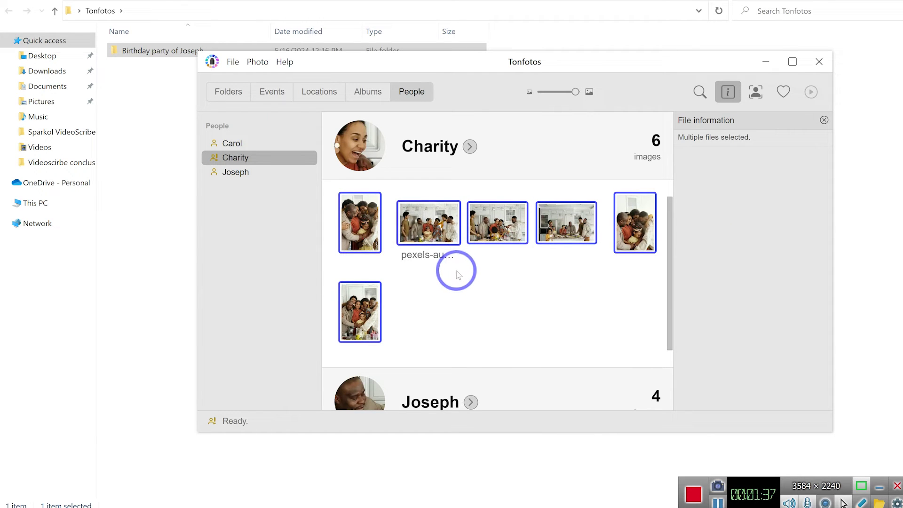
pyautogui.click(439, 268)
# Step: Add the kitchen group photo pexels-august-de-…elieu-4262413.jpg to Favourites and remove the neighbouring …elieu-4262426.jpg from Favourites
pyautogui.rightClick(437, 233)
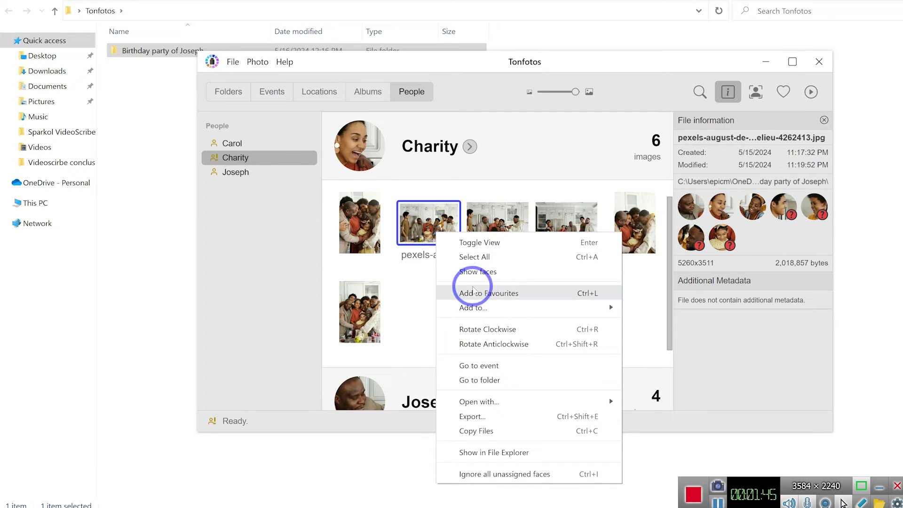
pyautogui.click(491, 293)
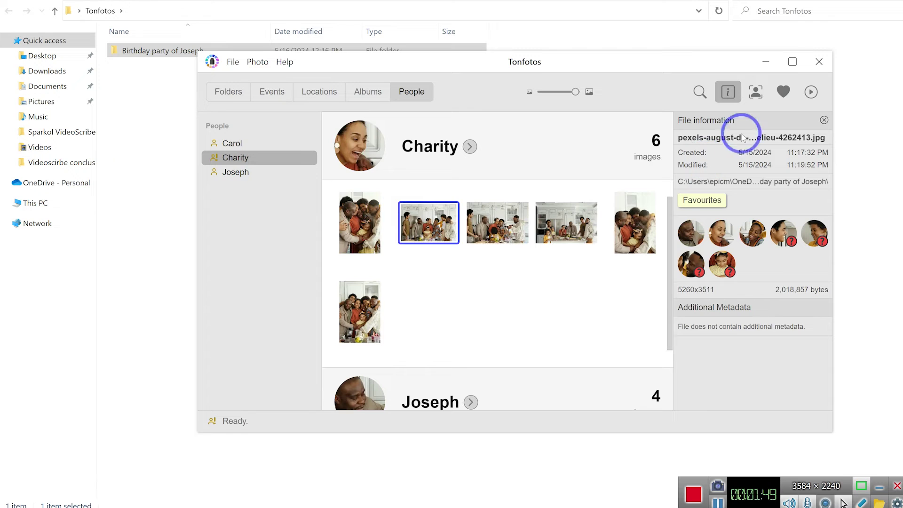
pyautogui.click(503, 228)
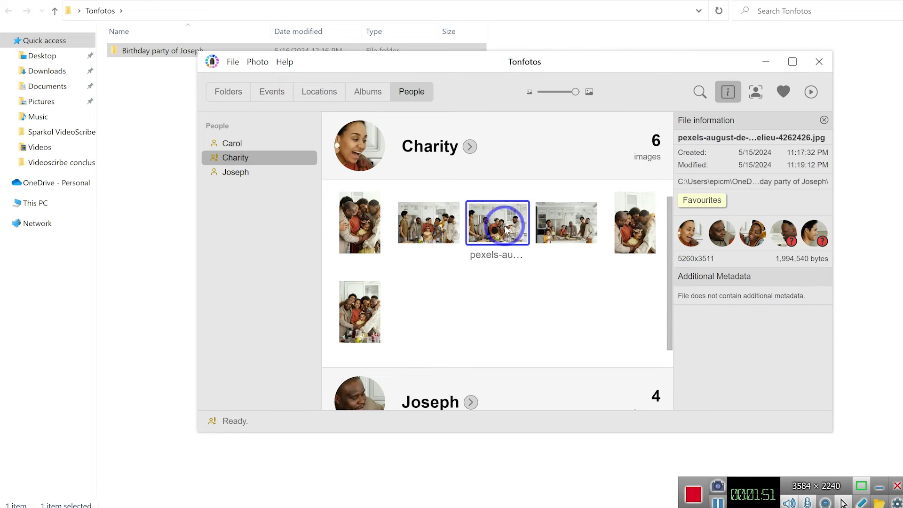
pyautogui.click(783, 92)
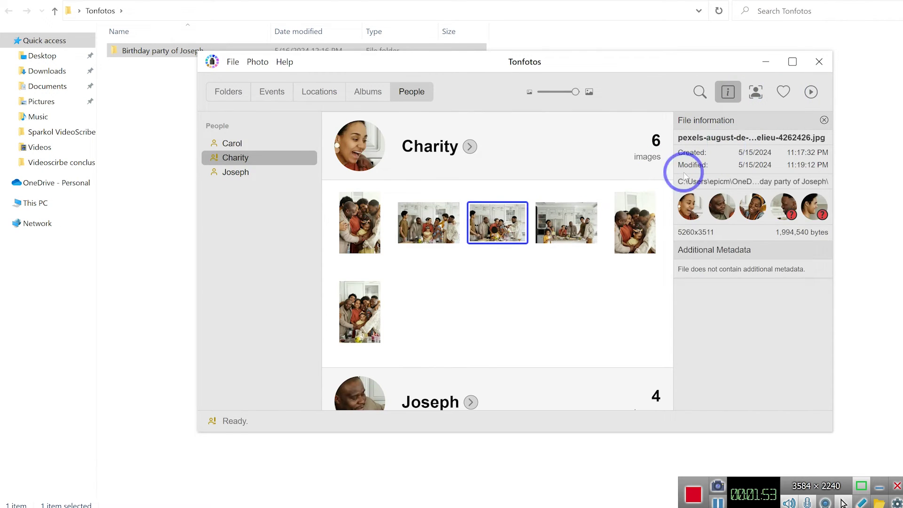
# Step: Open the Favourites album and check which photos it contains
pyautogui.click(271, 91)
pyautogui.click(365, 96)
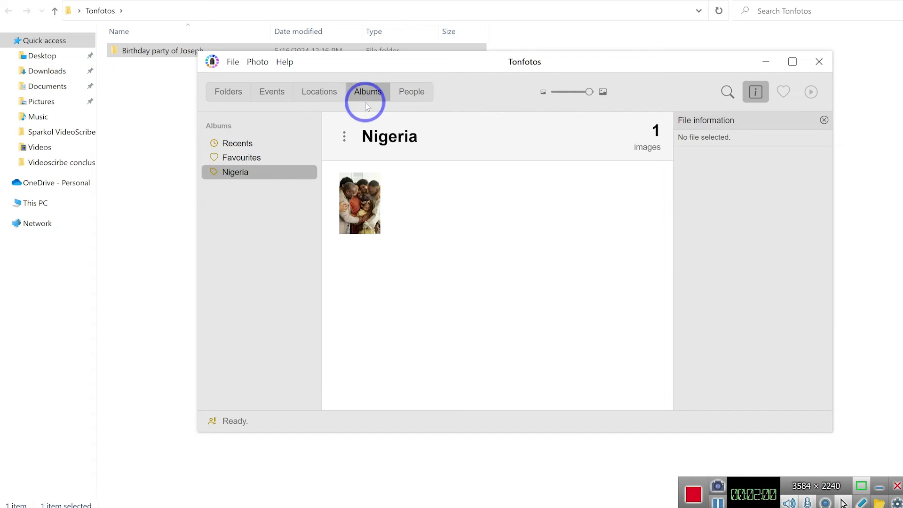
pyautogui.click(249, 160)
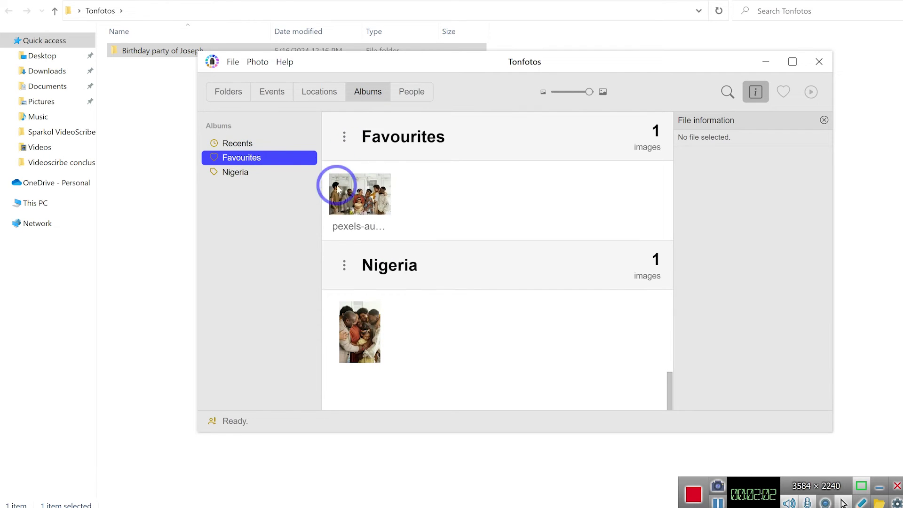
pyautogui.scroll(5, 386, 211)
pyautogui.scroll(-5, 378, 226)
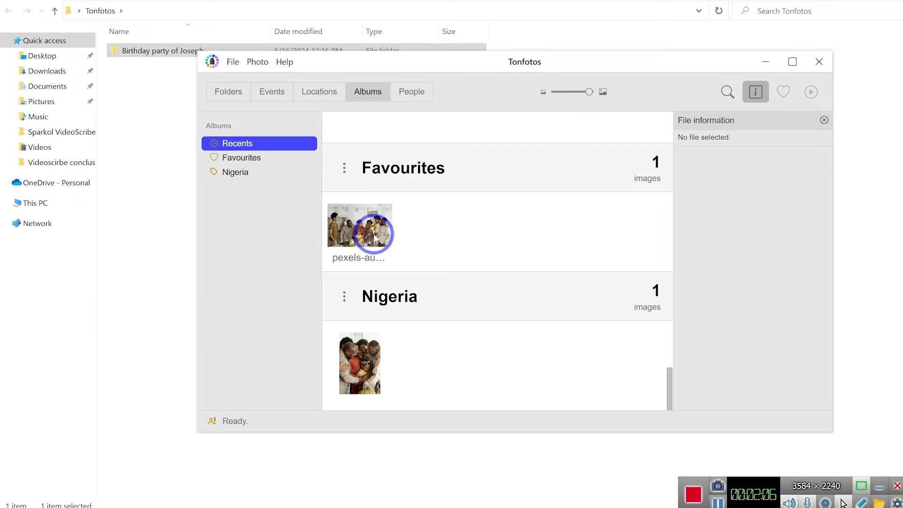
# Step: Add the kitchen group photo …elieu-4262413.jpg from the People view to a new tag named singapore
pyautogui.click(412, 91)
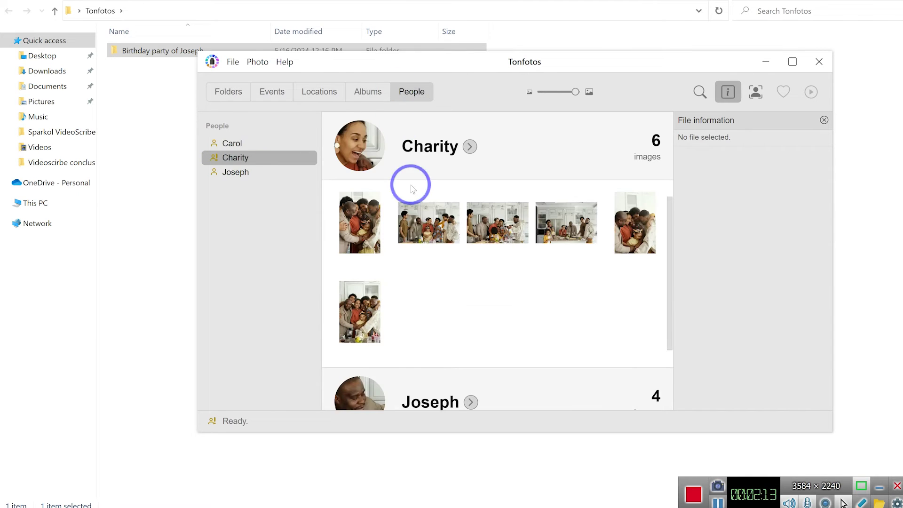
pyautogui.click(434, 231)
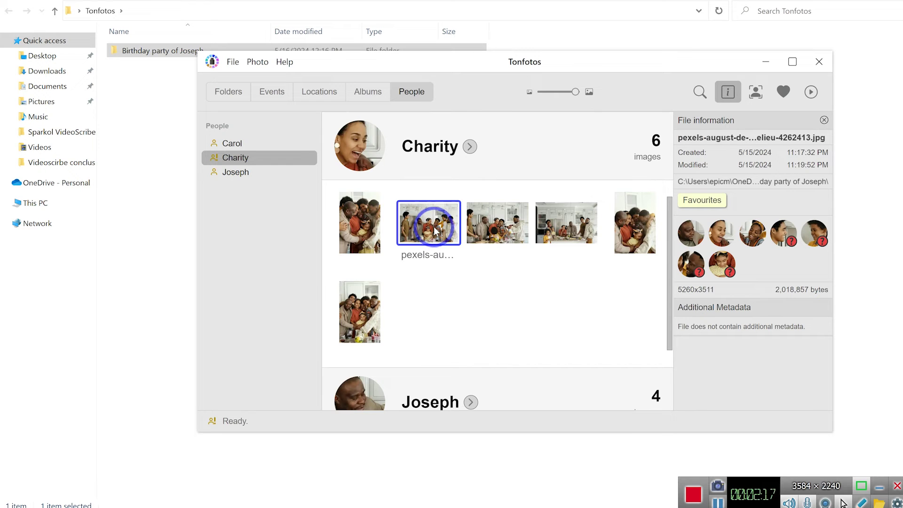
pyautogui.rightClick(442, 222)
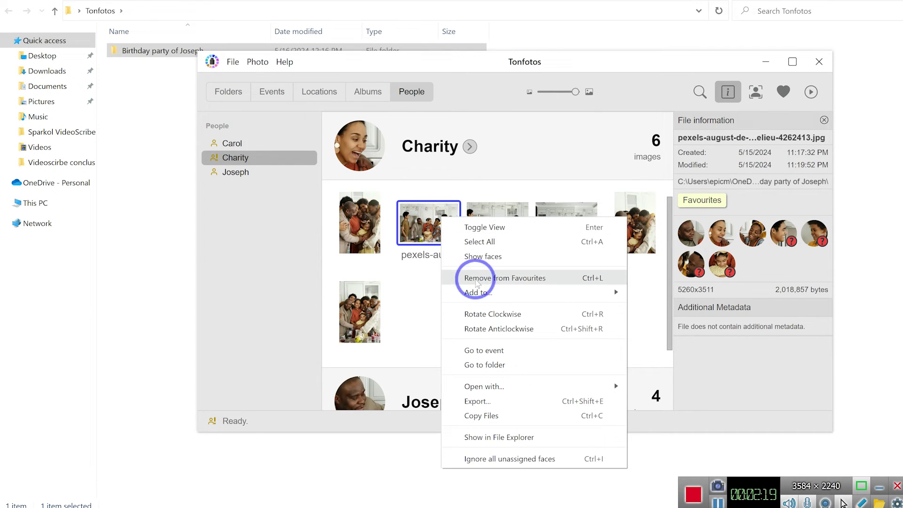
pyautogui.moveTo(485, 295)
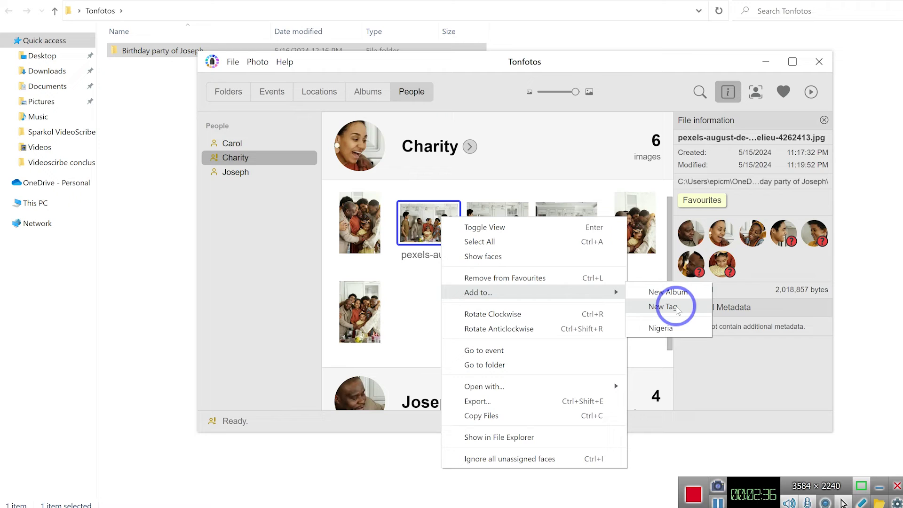
pyautogui.click(677, 308)
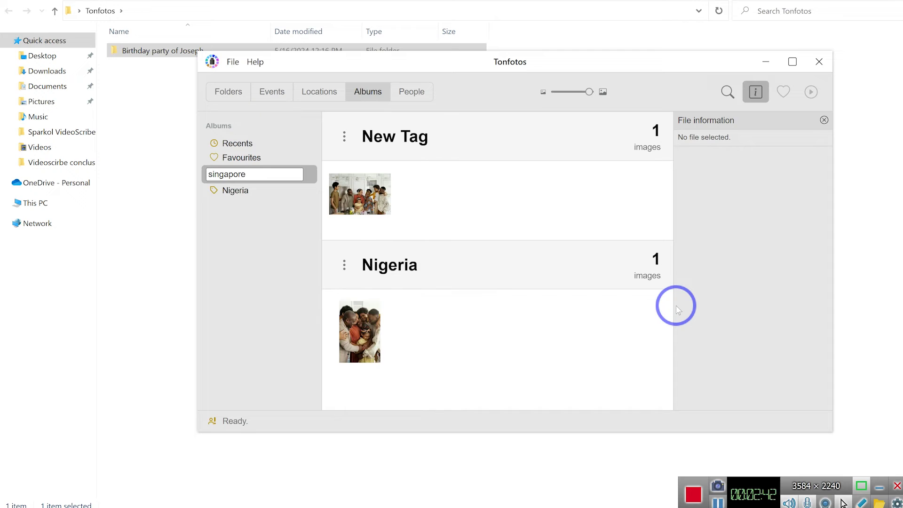
pyautogui.write('singapore')
pyautogui.press('Return')
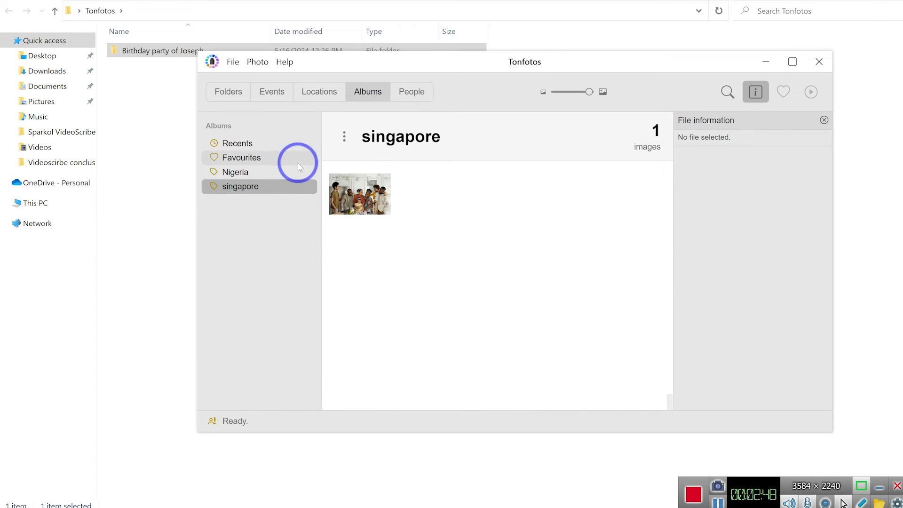
# Step: Add the candlelit dinner photo ending in 5778895.jpg in the birthday party folder to the singapore tag
pyautogui.click(235, 98)
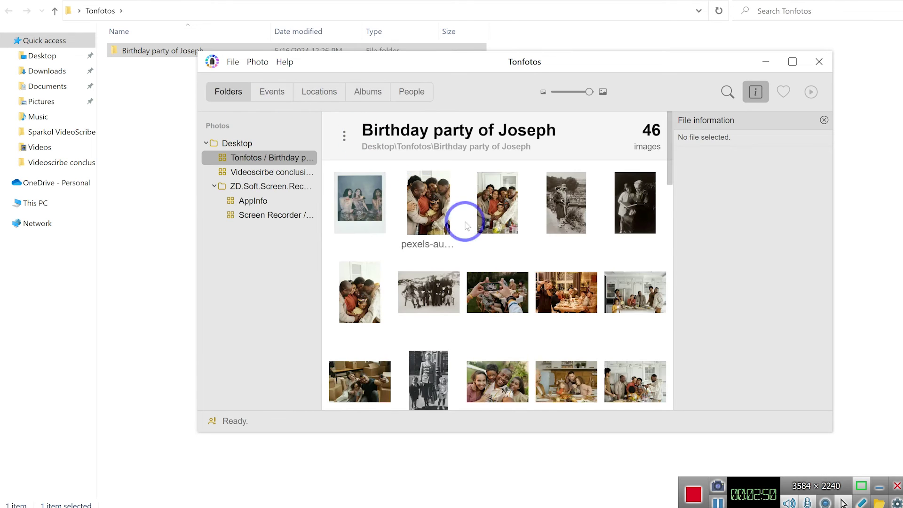
pyautogui.click(556, 214)
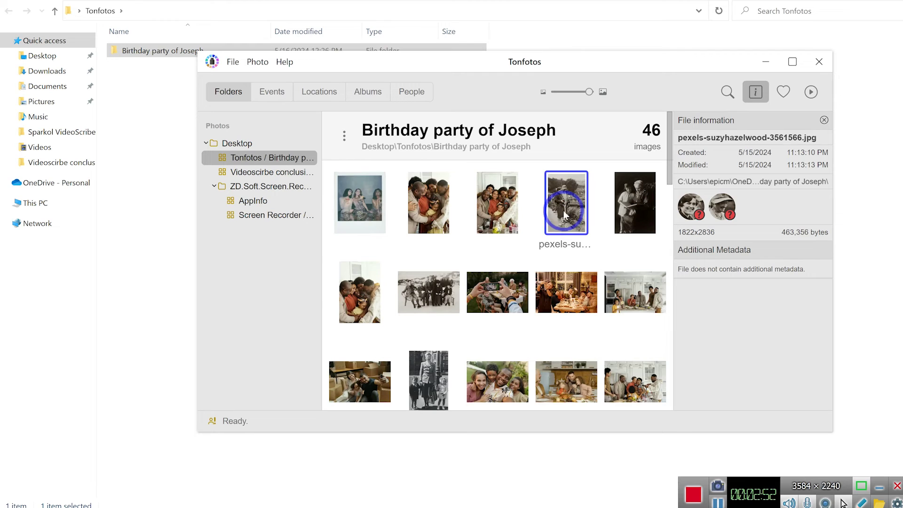
pyautogui.click(566, 295)
pyautogui.rightClick(565, 297)
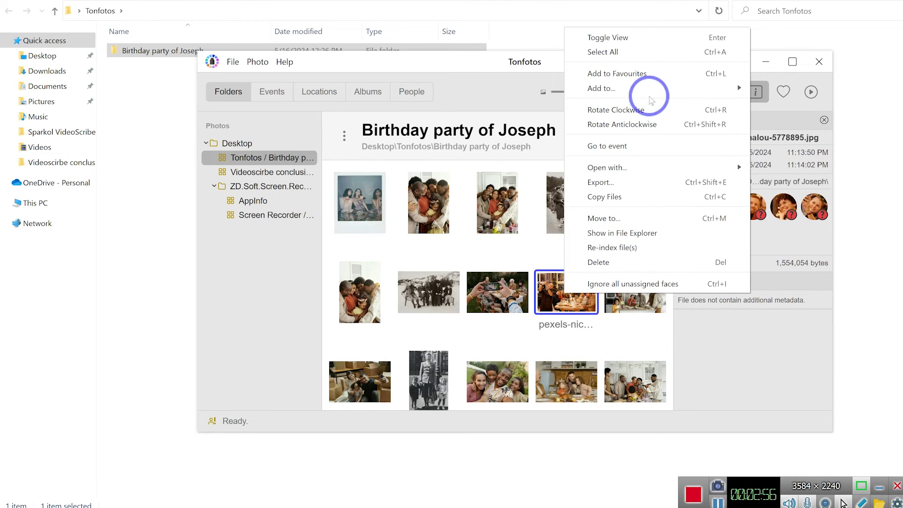
pyautogui.moveTo(649, 88)
pyautogui.click(801, 140)
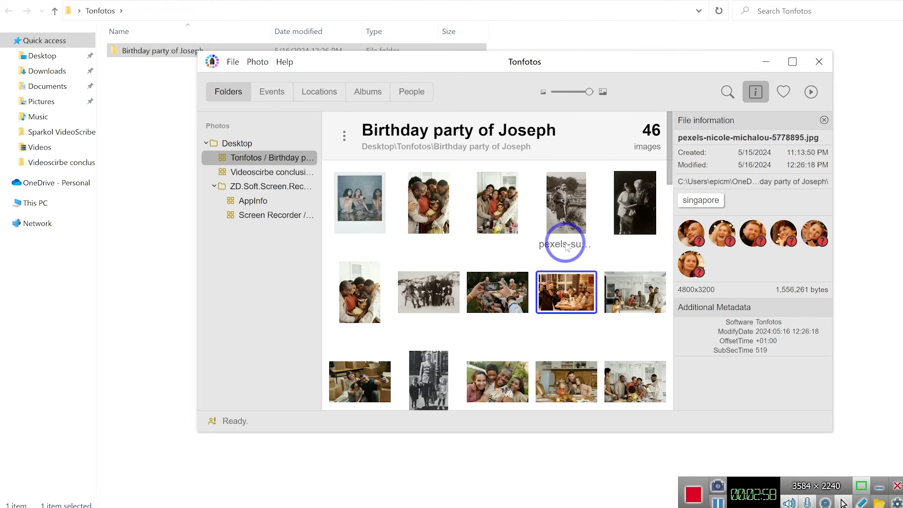
# Step: Add the outdoor smartphone photo ending in 5638701.jpg to the singapore tag and check that tag's photos among the albums
pyautogui.rightClick(516, 299)
pyautogui.moveTo(606, 85)
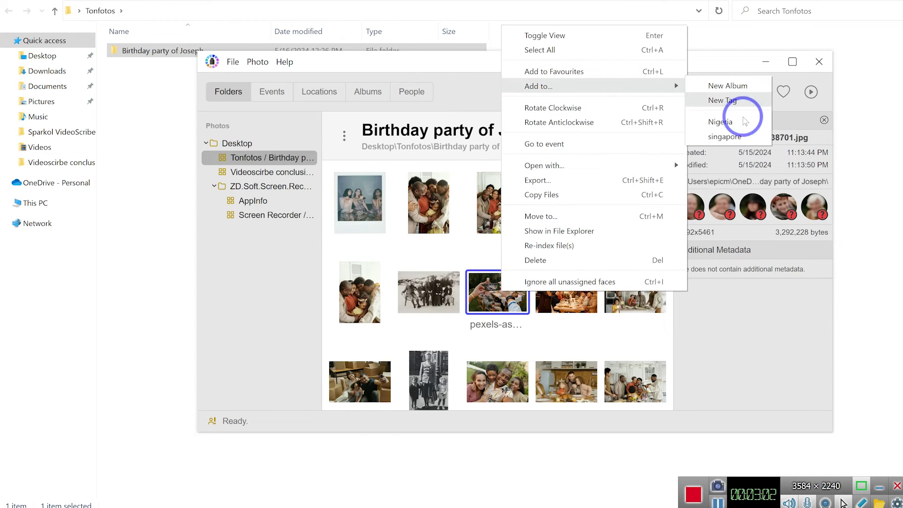
pyautogui.click(736, 136)
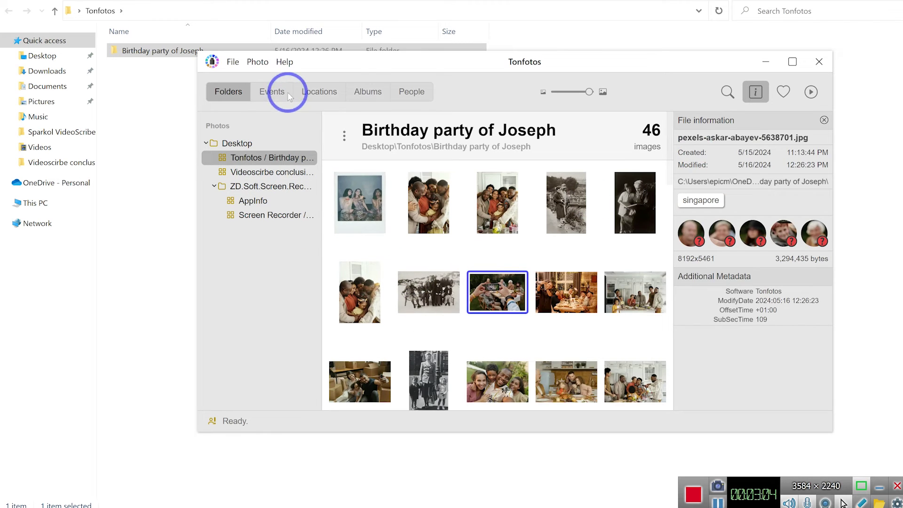
pyautogui.click(368, 91)
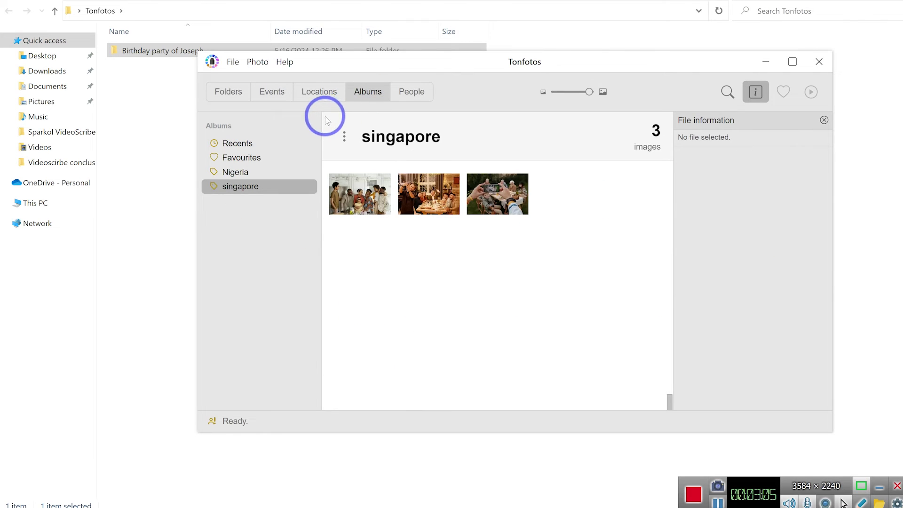
pyautogui.click(232, 187)
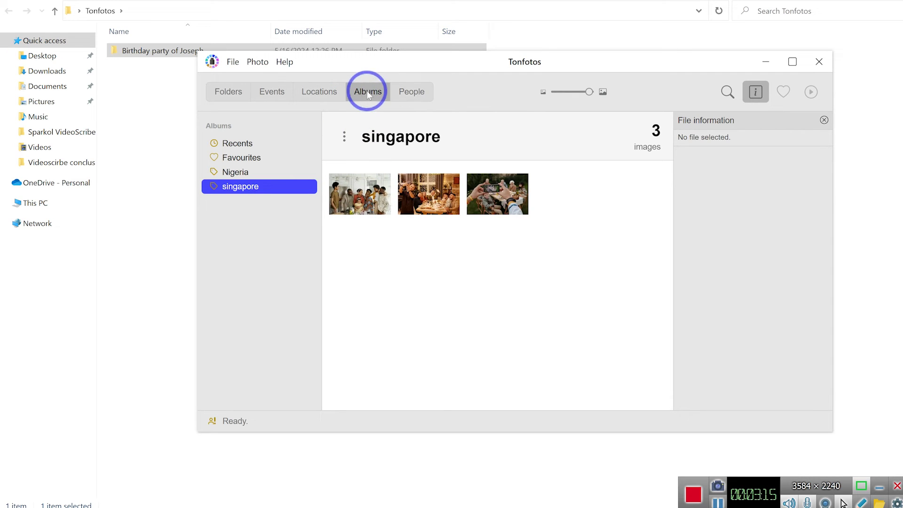
# Step: Go from the kitchen group photo …elieu-4262413.jpg in the People view to the event it belongs to
pyautogui.click(412, 91)
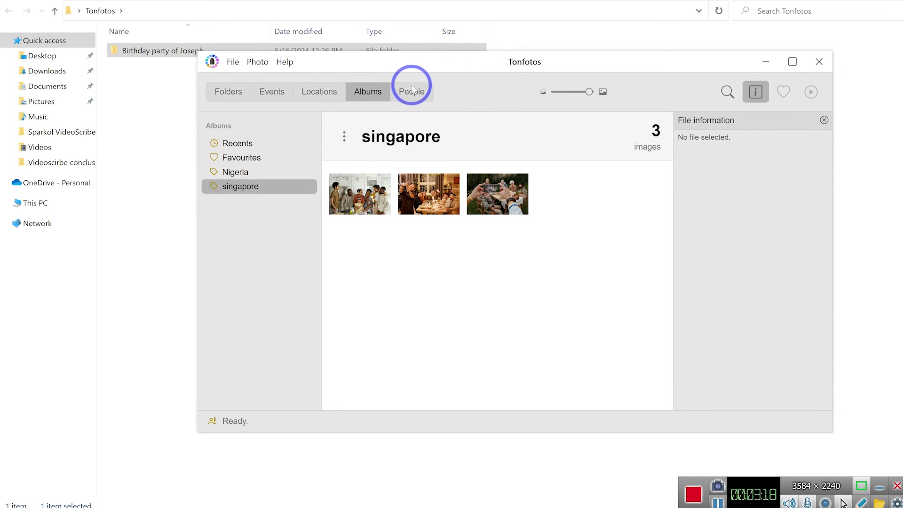
pyautogui.click(441, 228)
pyautogui.rightClick(442, 228)
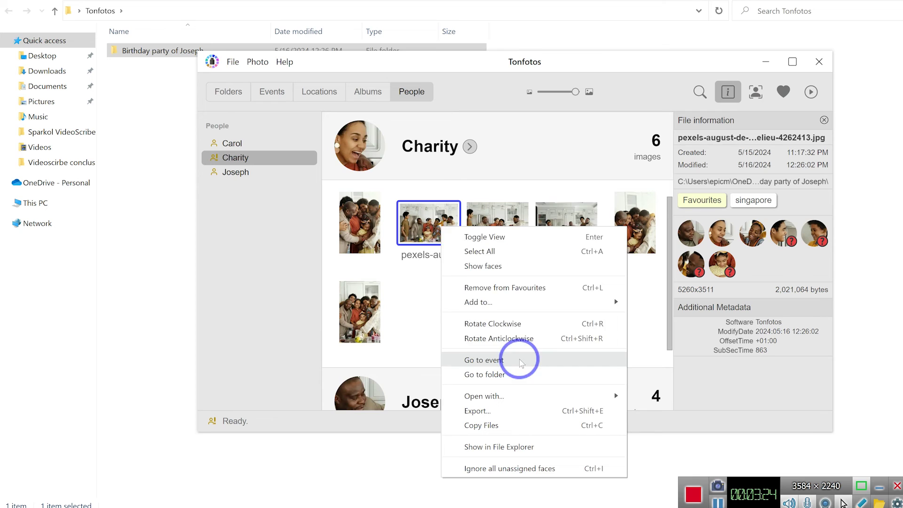
pyautogui.rightClick(429, 225)
pyautogui.click(413, 298)
pyautogui.click(413, 298)
pyautogui.rightClick(429, 237)
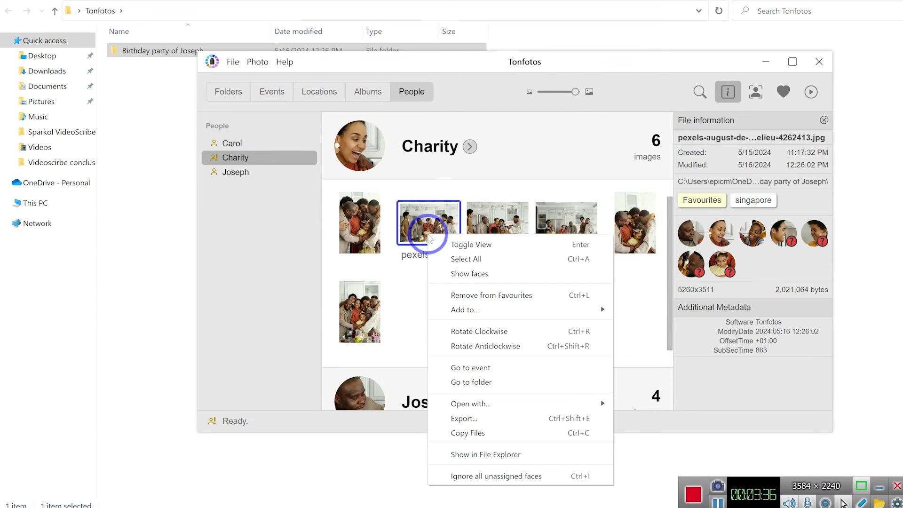
pyautogui.click(509, 370)
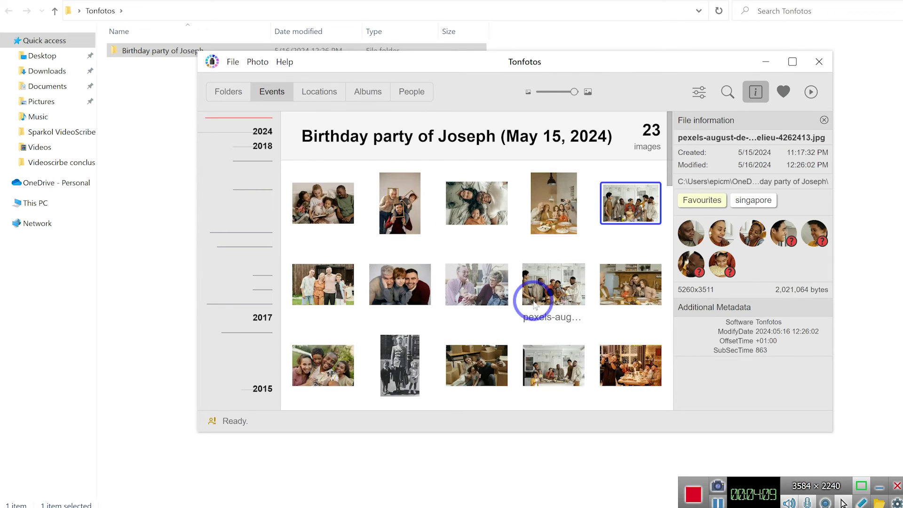
# Step: Open the kitchen photo …elieu-4262168.jpg from the birthday event at full size and ignore all its unassigned faces
pyautogui.scroll(-3, 543, 324)
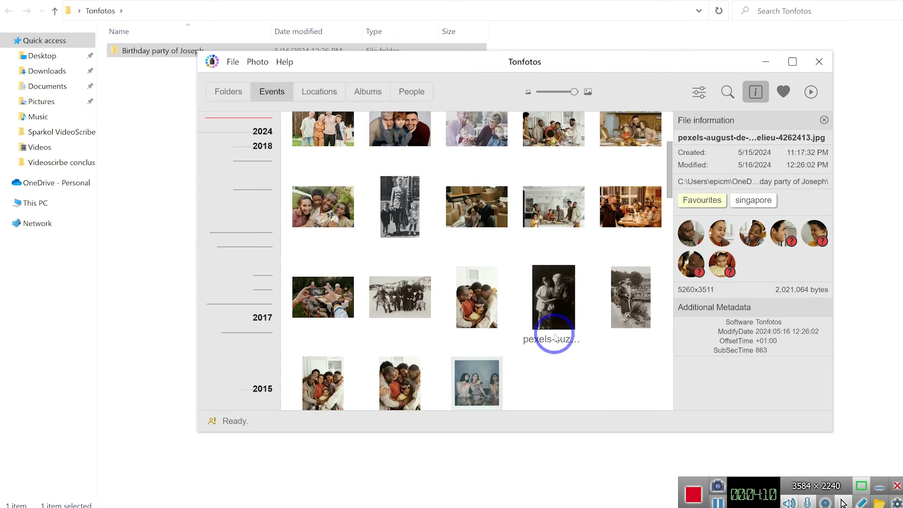
pyautogui.doubleClick(545, 216)
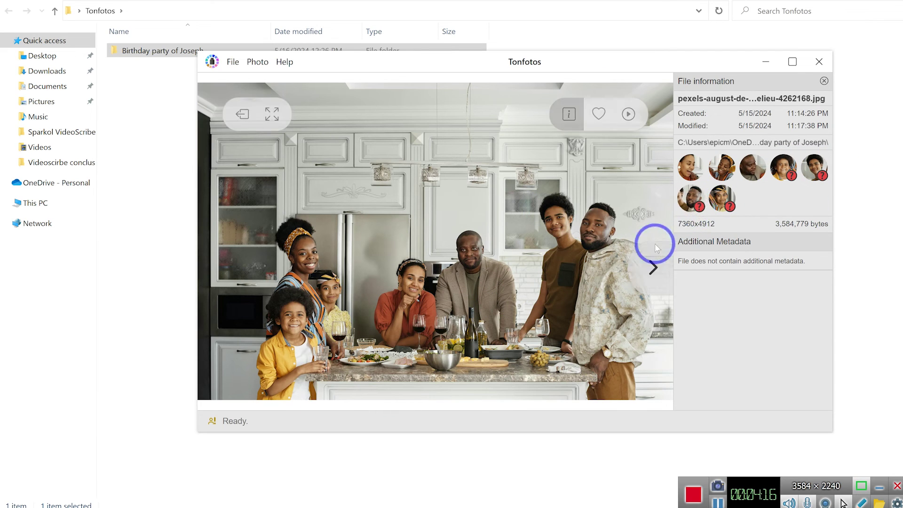
pyautogui.rightClick(789, 173)
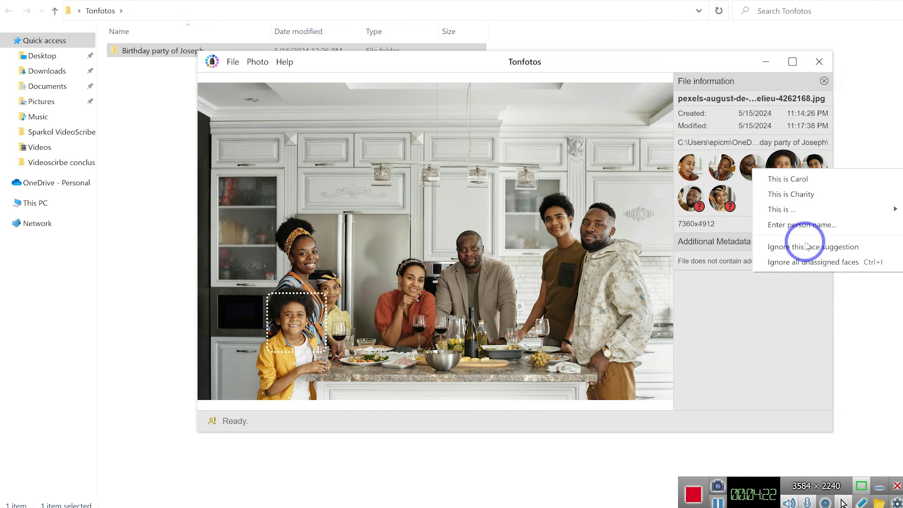
pyautogui.click(820, 266)
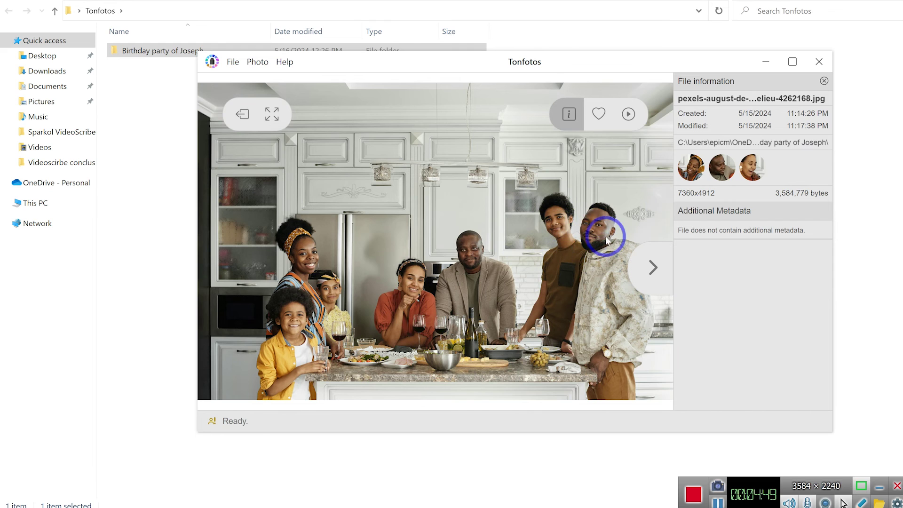
# Step: Add new faces to the kitchen photo for the young man in the brown shirt and the bearded man beside him
pyautogui.rightClick(559, 225)
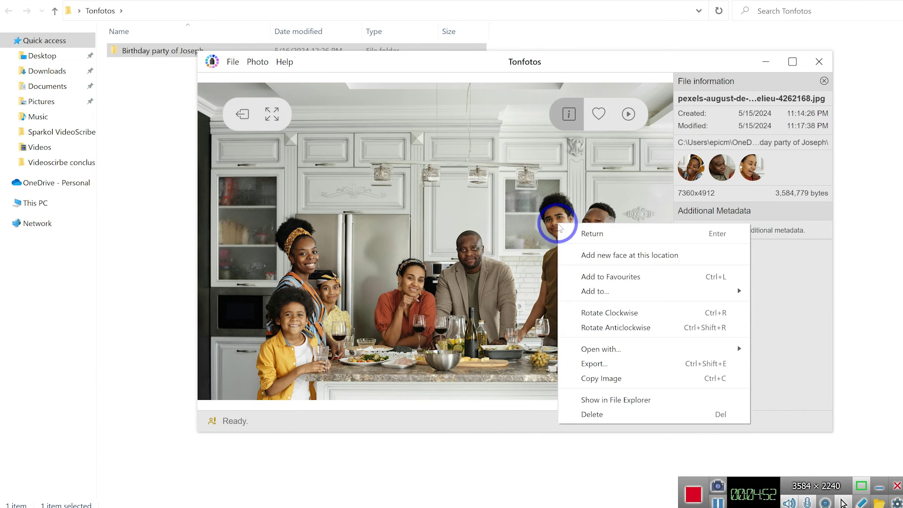
pyautogui.click(618, 258)
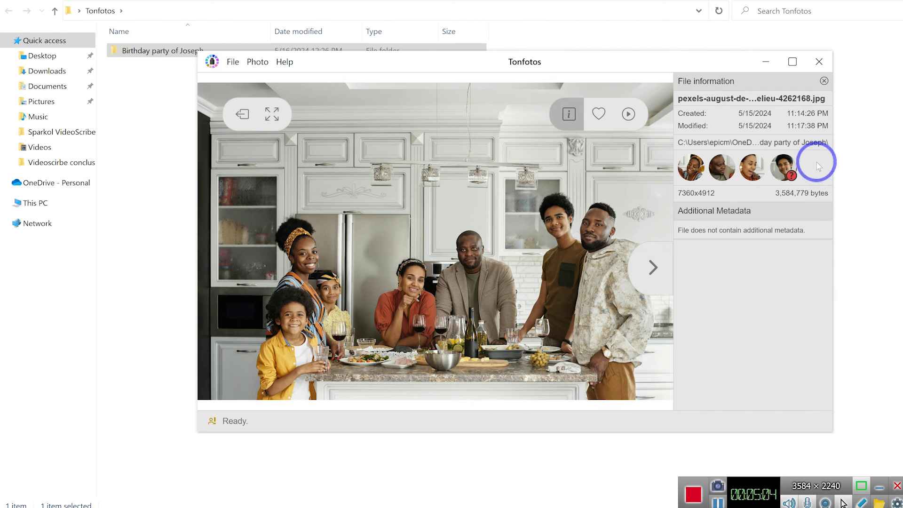
pyautogui.rightClick(593, 226)
pyautogui.click(643, 258)
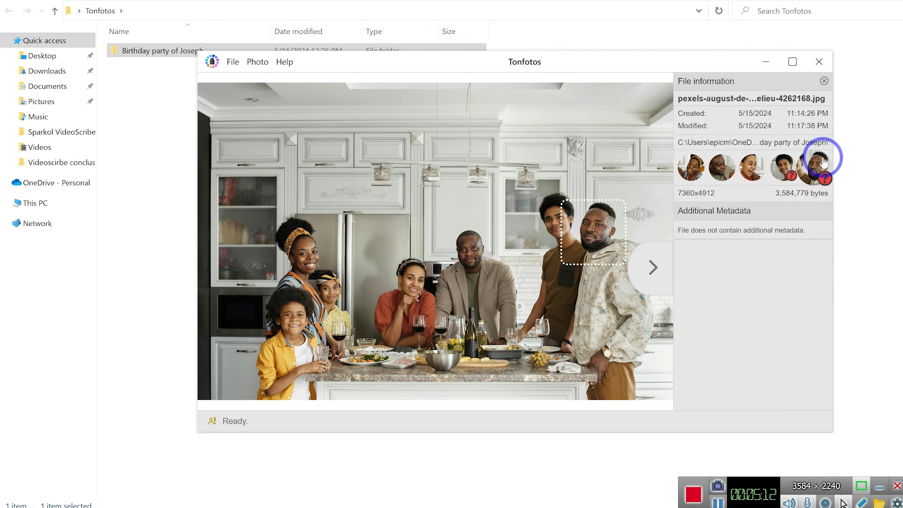
# Step: Assign a new person name to the face of the young man in the brown shirt
pyautogui.moveTo(604, 251)
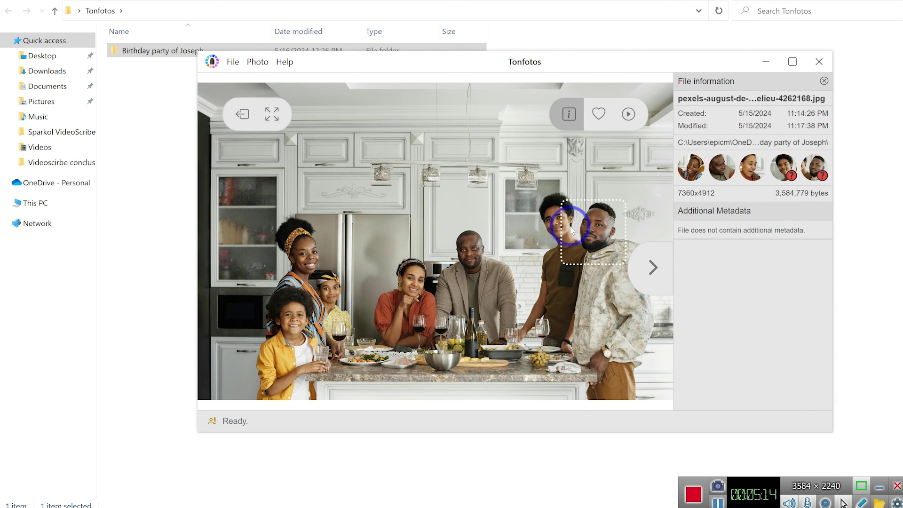
pyautogui.click(545, 240)
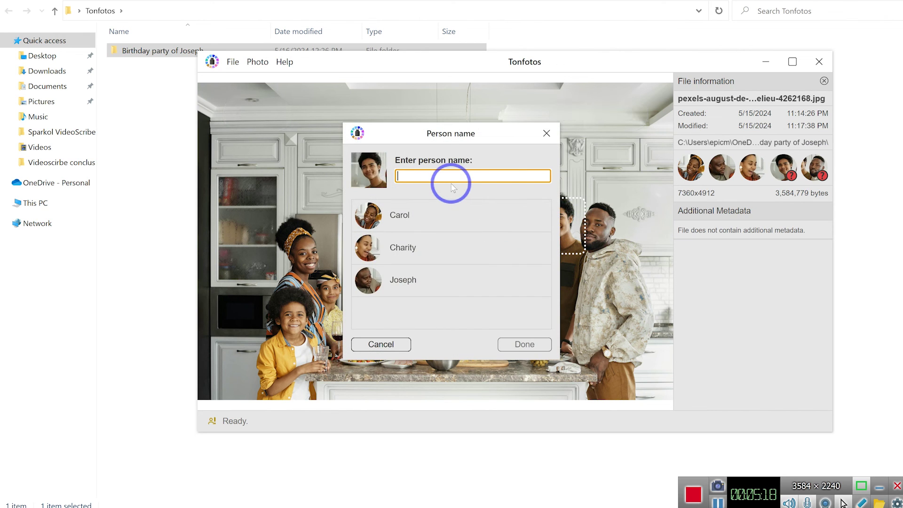
pyautogui.write('Abdul')
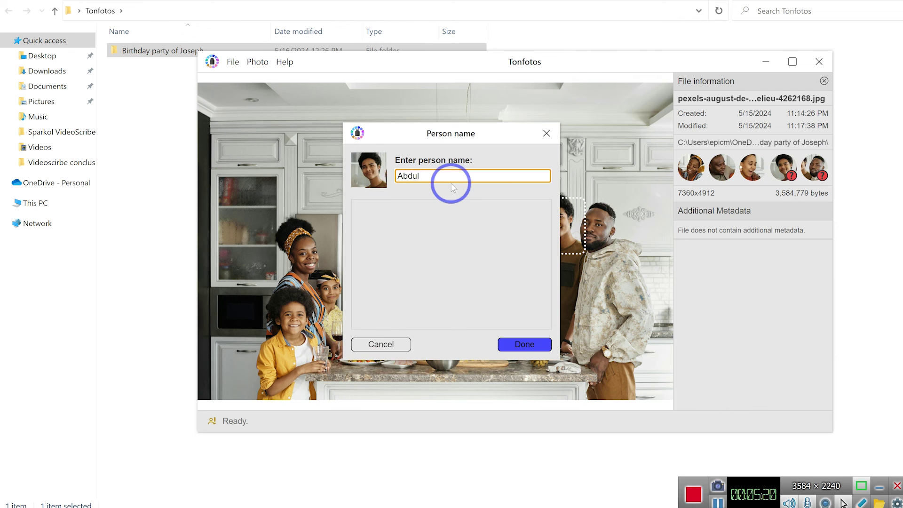
pyautogui.write('rasheed')
pyautogui.click(525, 343)
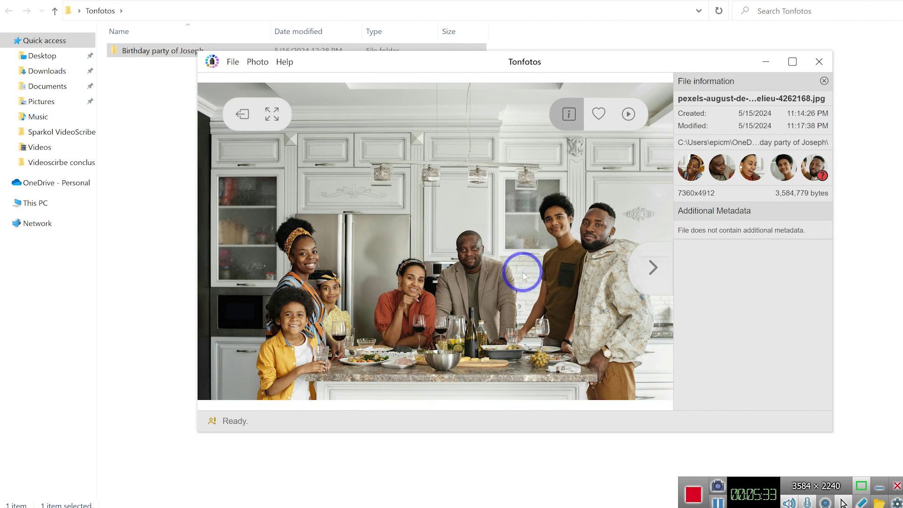
# Step: Return to the birthday event's photos, review the actions available for the kitchen photo …elieu-4262168.jpg, and deselect it
pyautogui.click(238, 114)
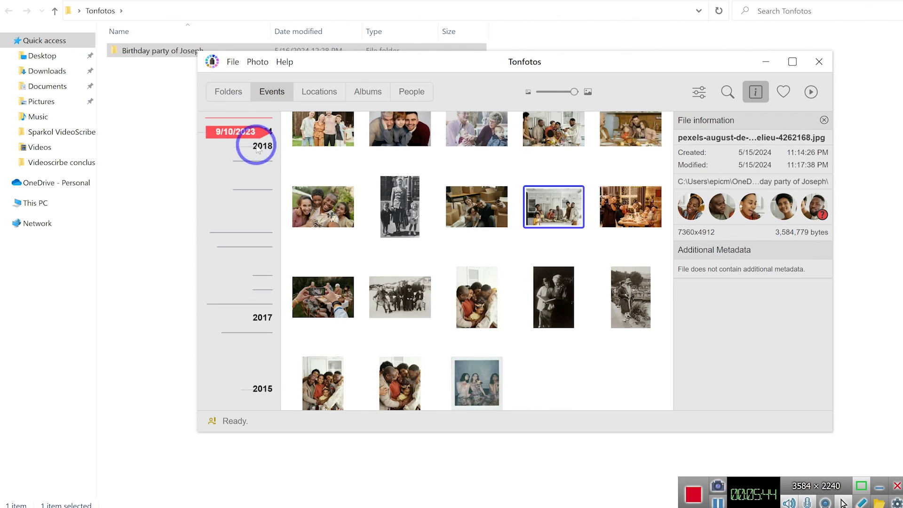
pyautogui.rightClick(567, 233)
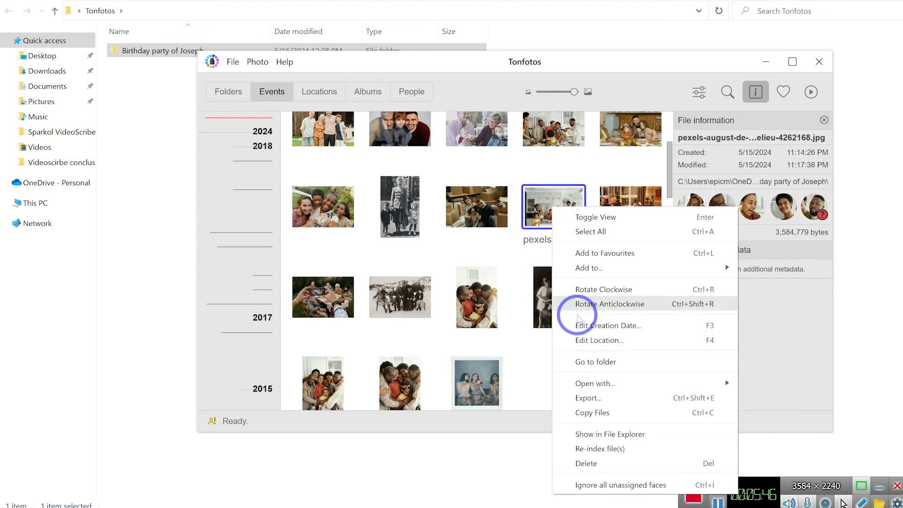
pyautogui.moveTo(628, 383)
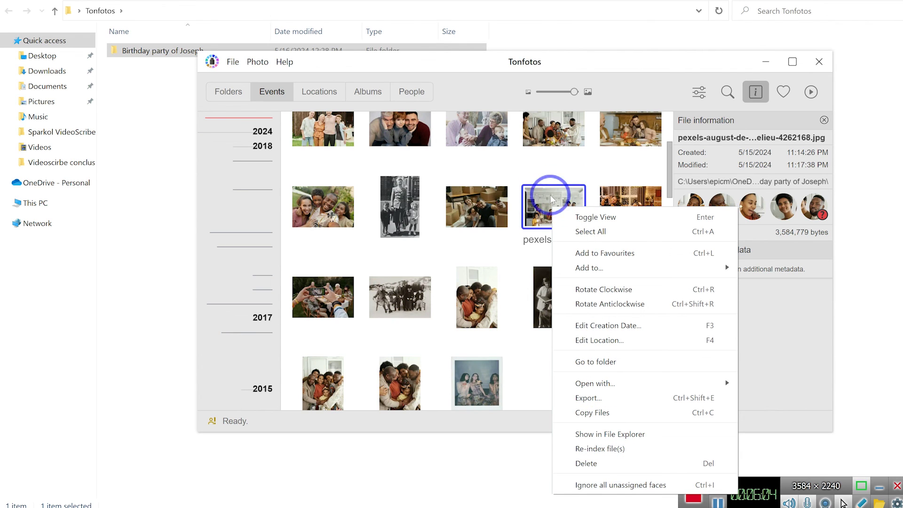
pyautogui.click(559, 171)
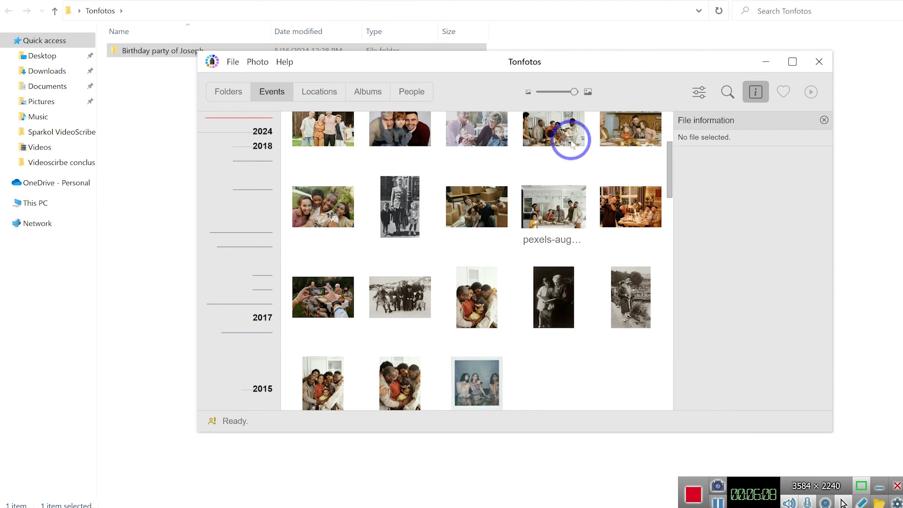
# Step: Shrink the event thumbnails to the smallest size, then enlarge them to the largest and browse the birthday event's photos
pyautogui.scroll(3, 437, 245)
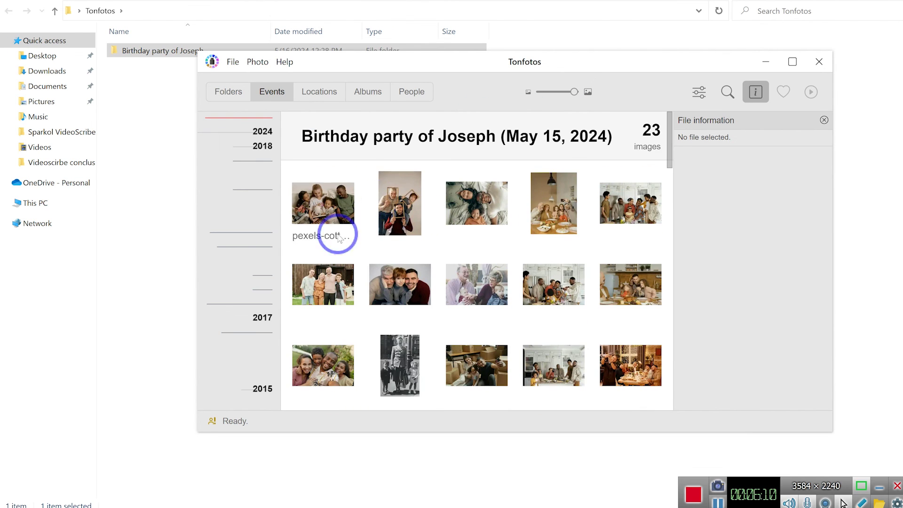
pyautogui.moveTo(575, 92); pyautogui.dragTo(541, 93)
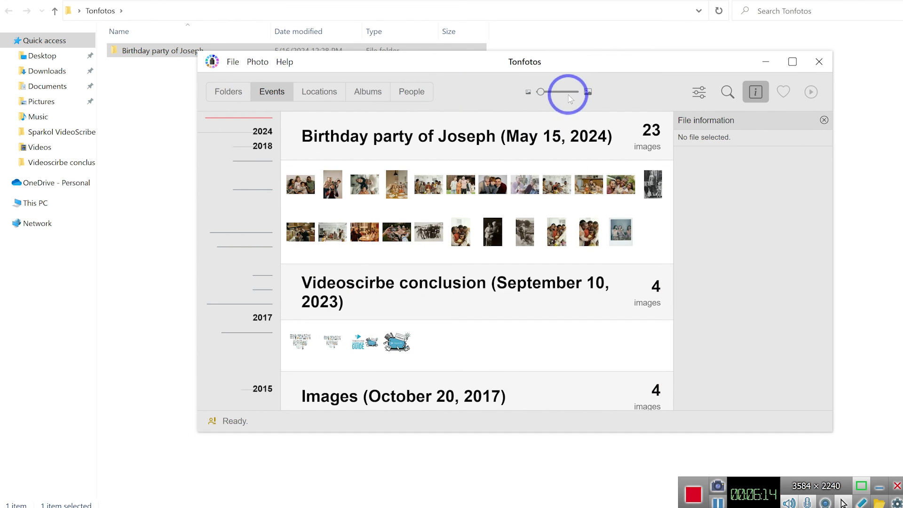
pyautogui.moveTo(541, 93); pyautogui.dragTo(583, 92)
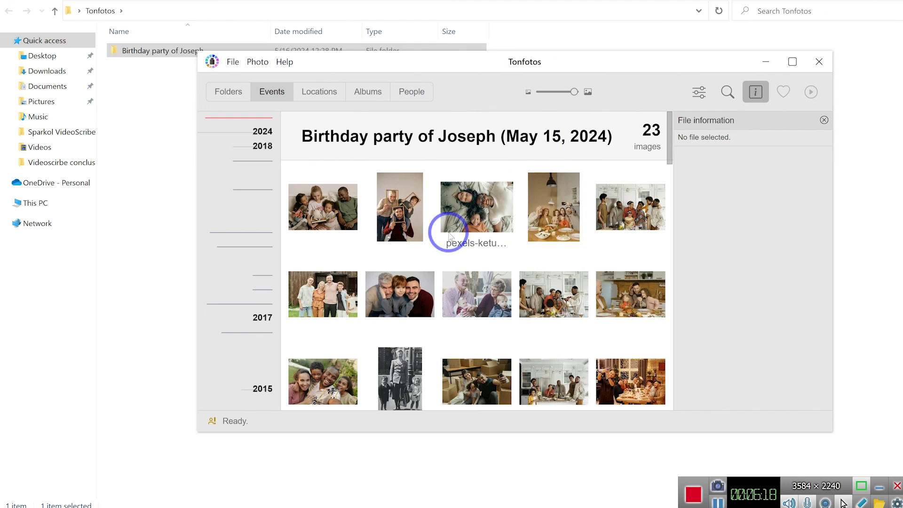
pyautogui.scroll(-1, 485, 247)
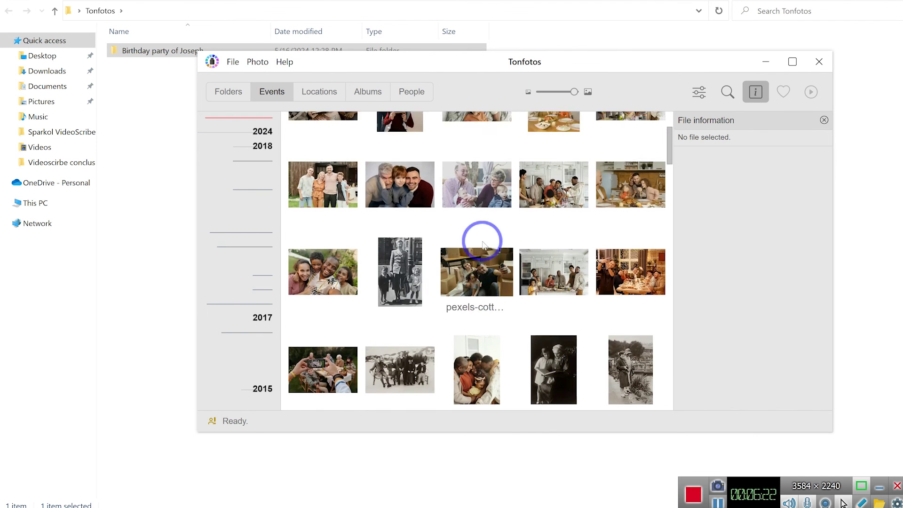